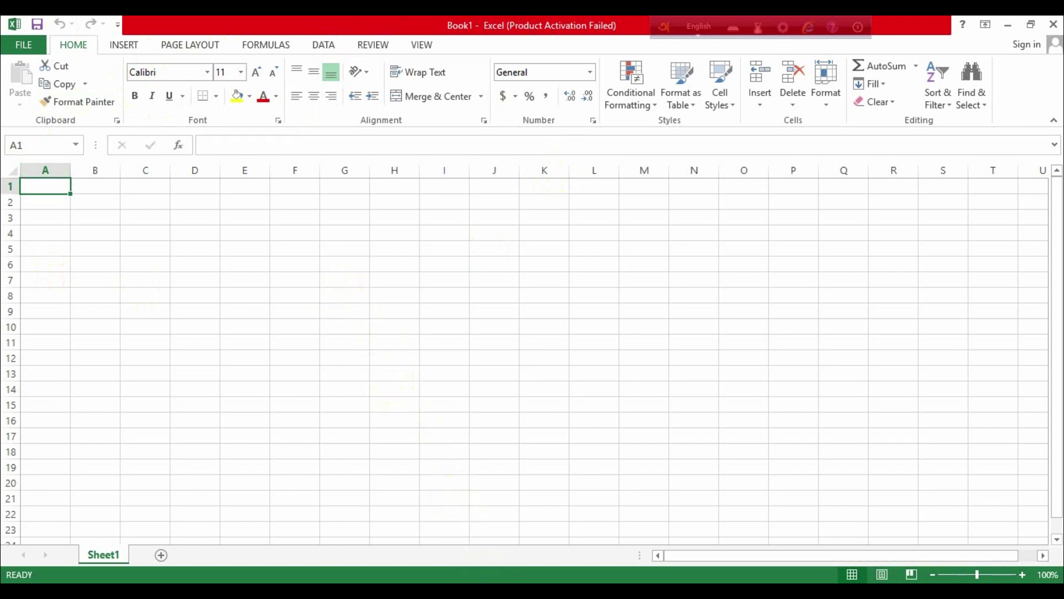
Step: After checking the Word lesson outline, enter the title 'Result Sheet' in cell A1
click(476, 530)
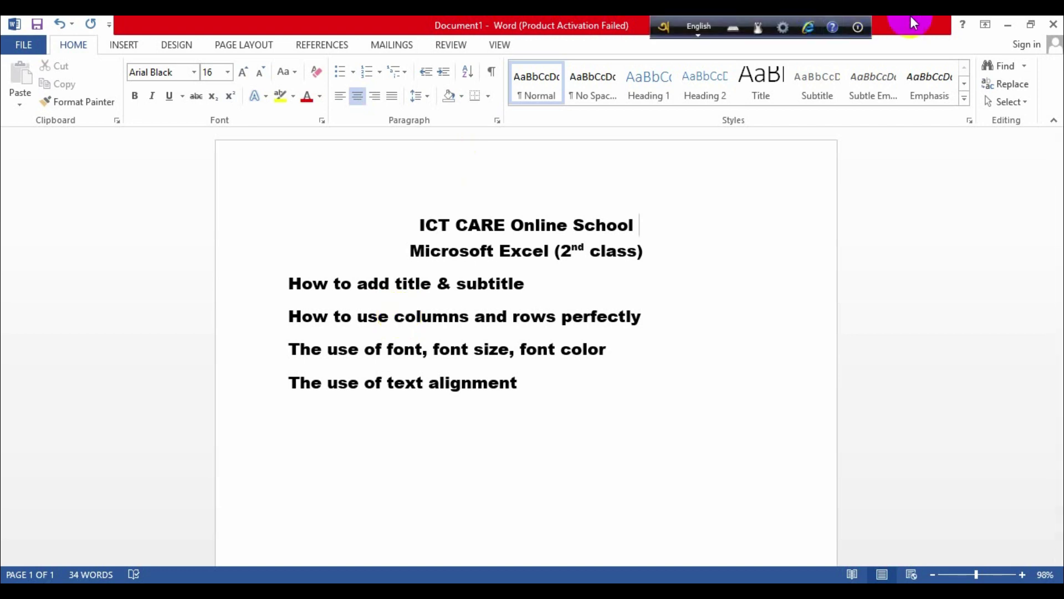
click(1009, 25)
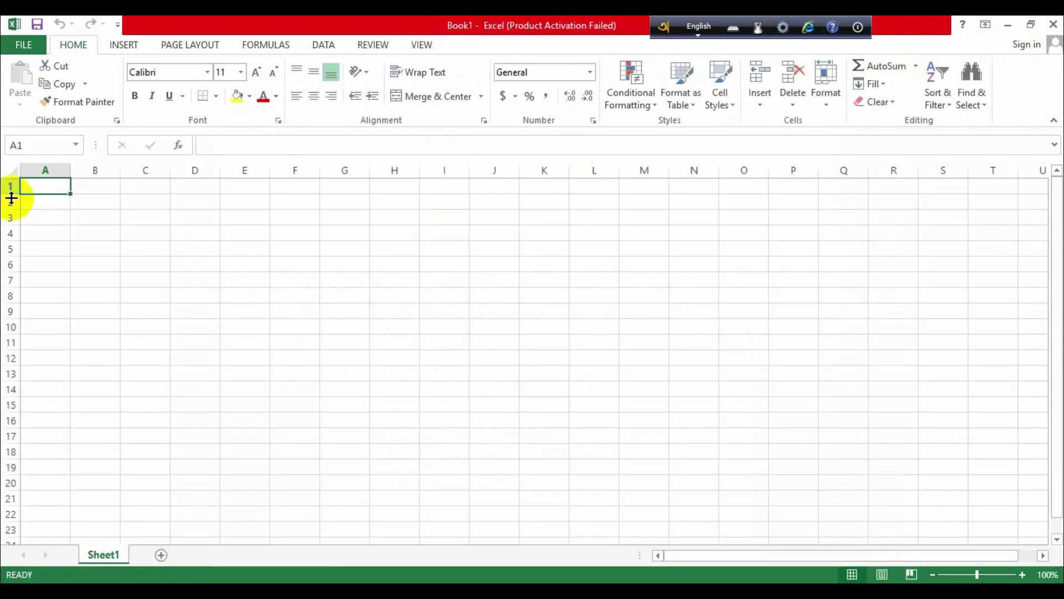
double_click(56, 189)
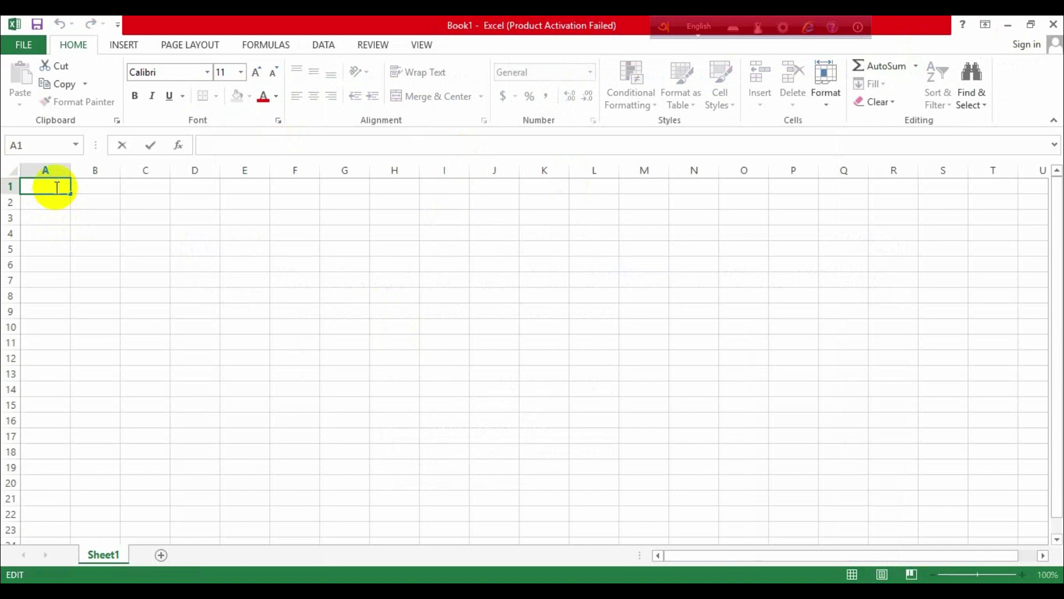
text(R)
text(esult)
text( Sheet)
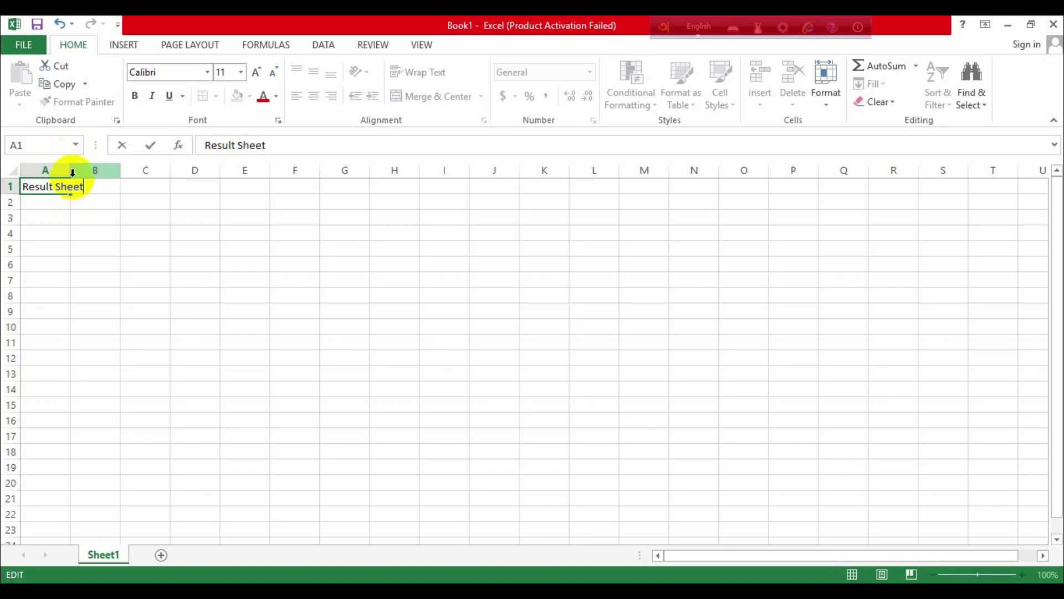
Step: Commit the title, AutoFit column A to it, and select the row 1 cells across to L1
click(54, 188)
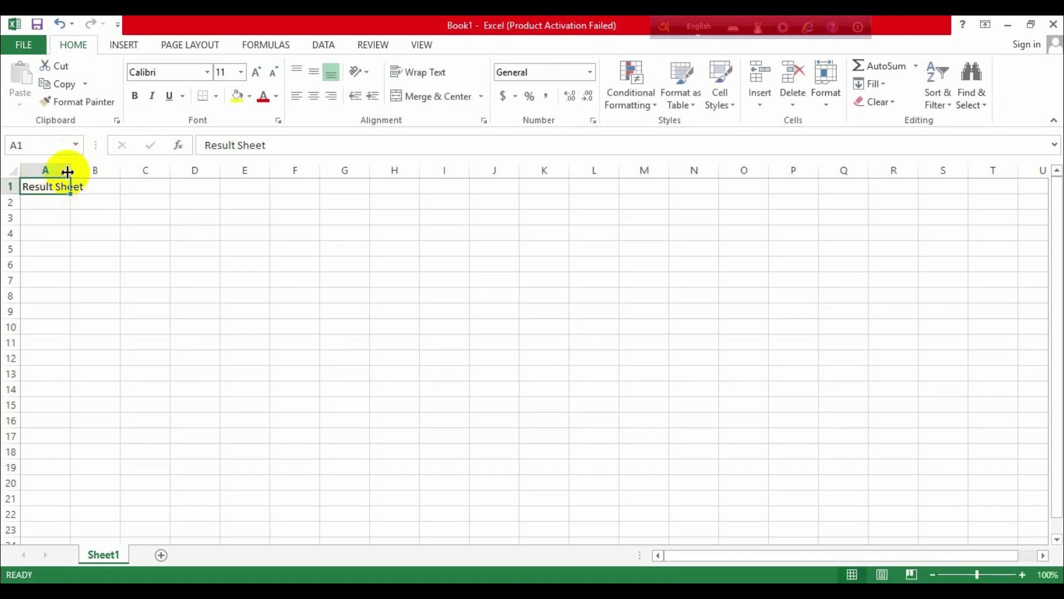
drag(70, 171, 88, 171)
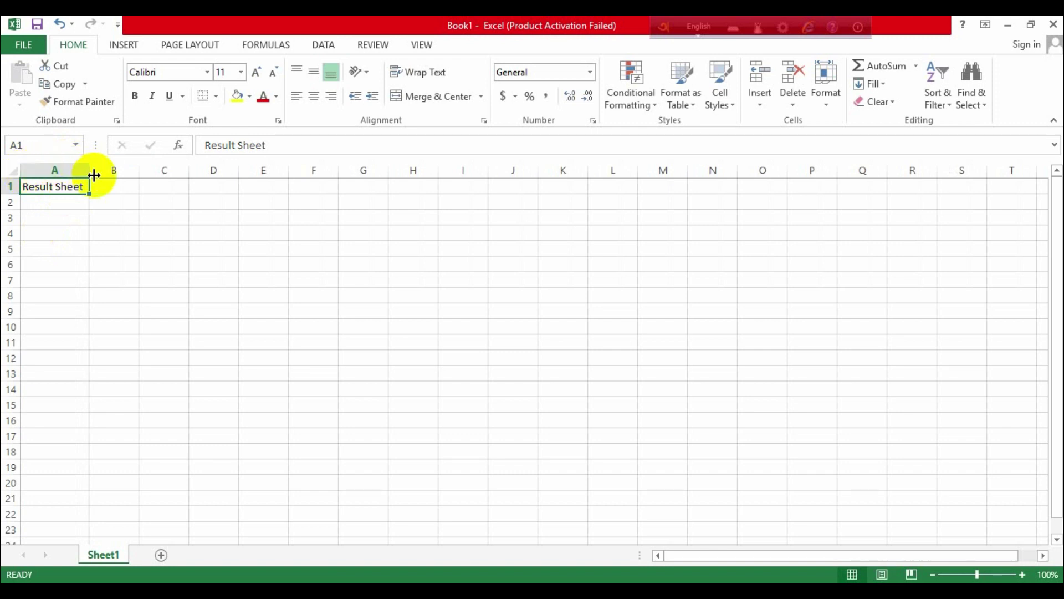
drag(93, 172, 87, 168)
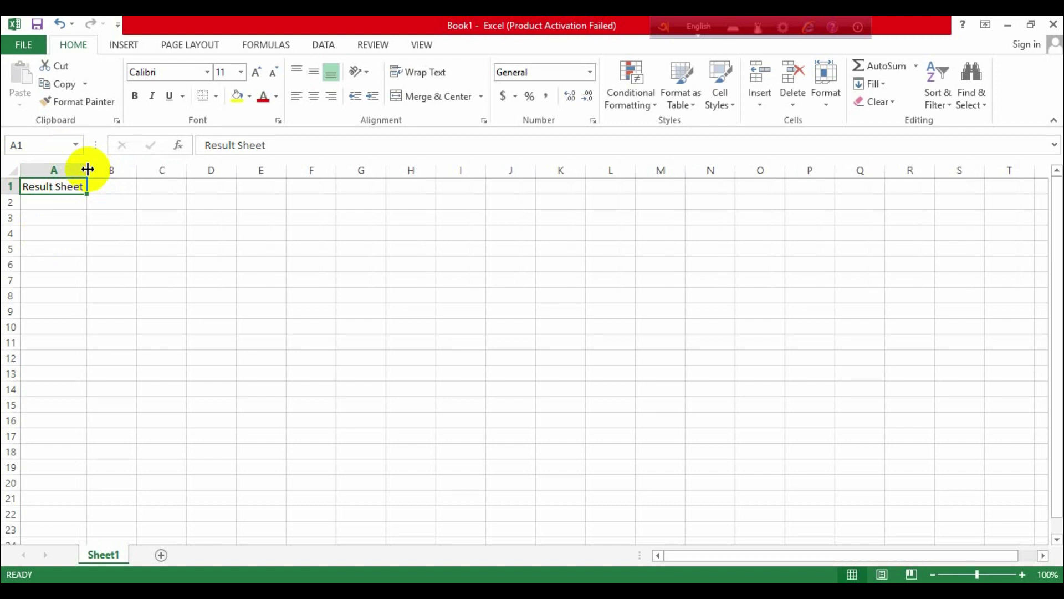
drag(87, 168, 70, 168)
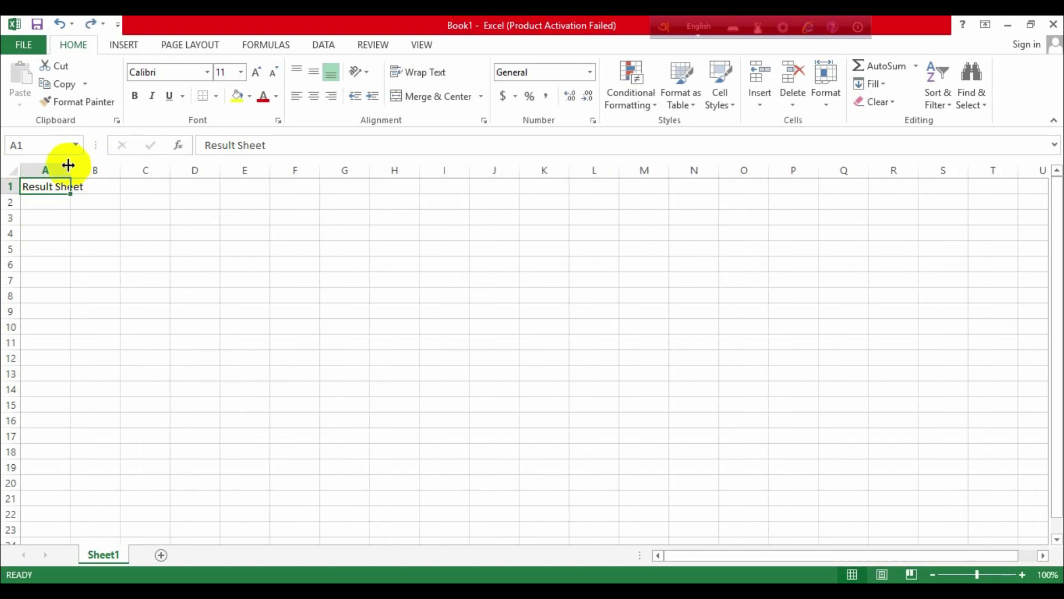
double_click(70, 164)
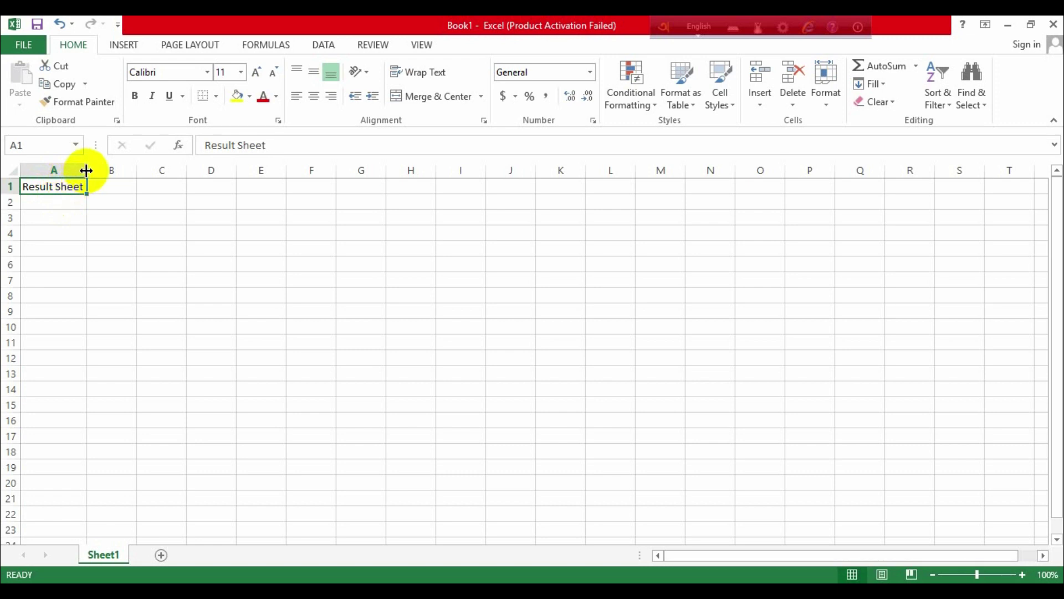
drag(77, 186, 607, 186)
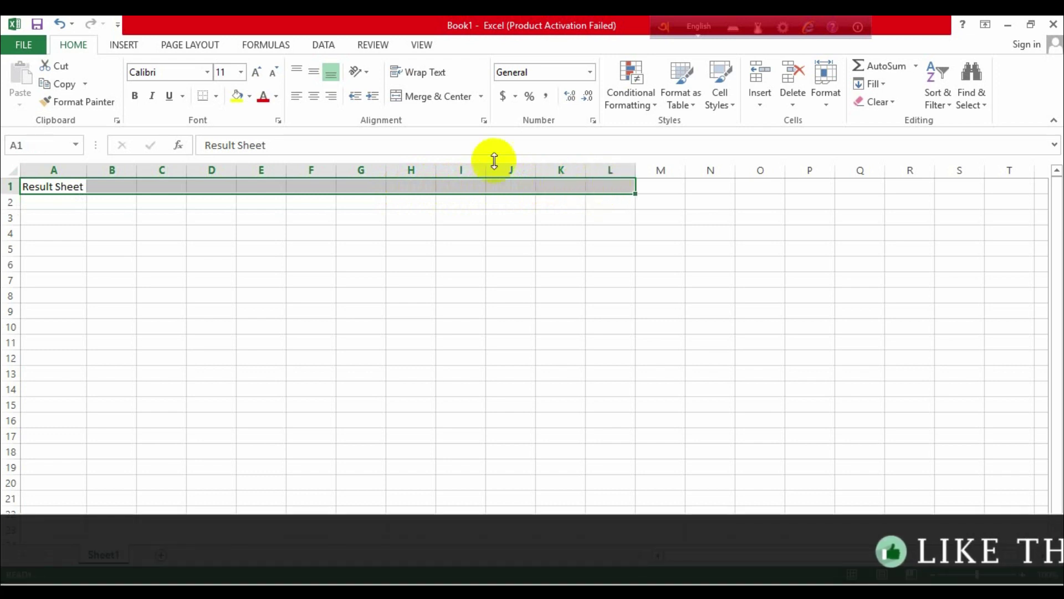
Step: Merge and centre 'Result Sheet' across A1:L1 and make the title bold
click(420, 97)
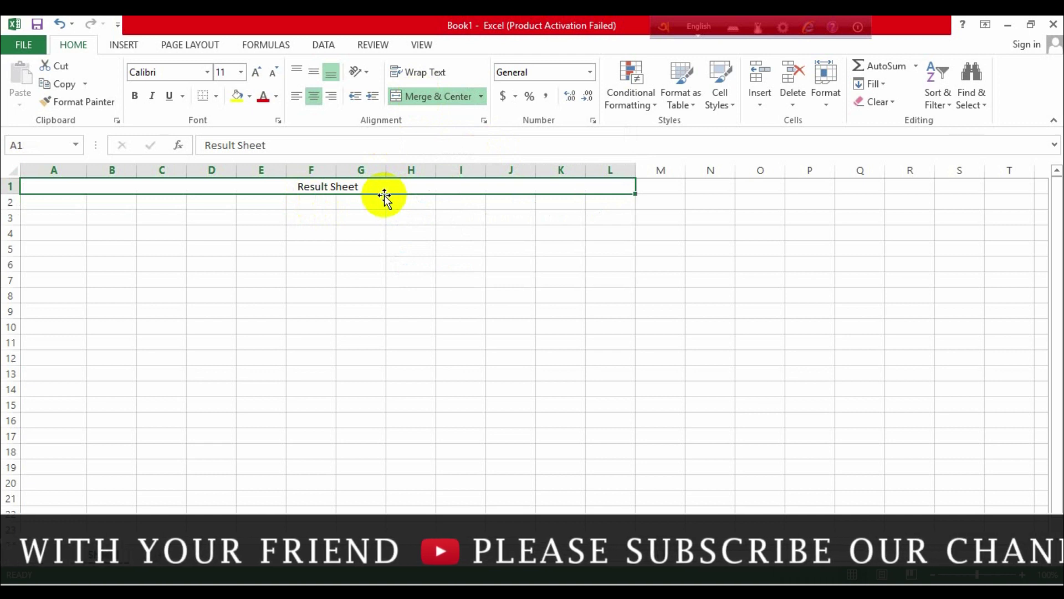
double_click(374, 188)
drag(374, 187, 285, 190)
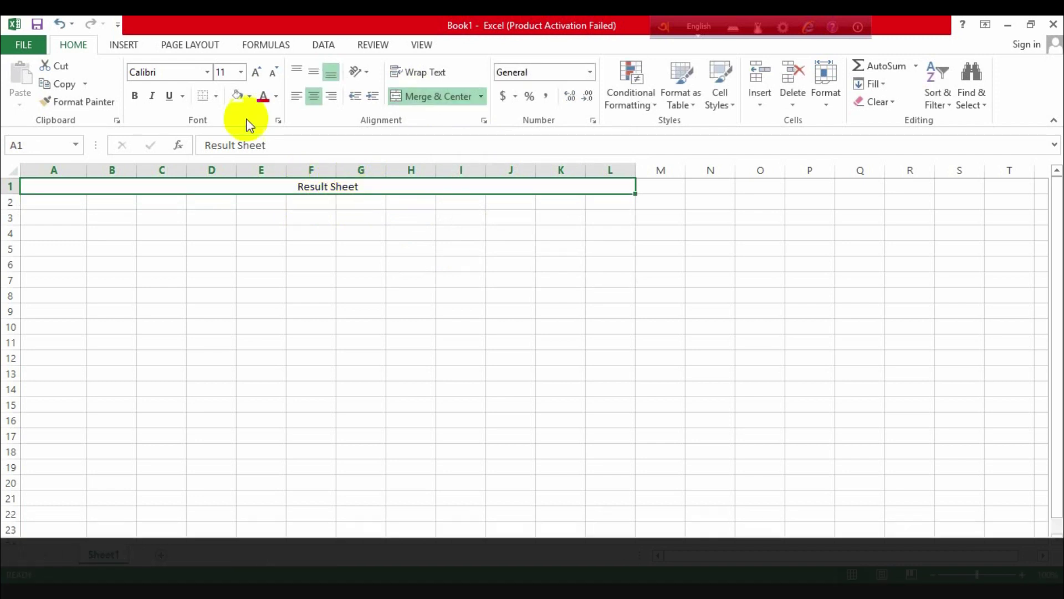
click(134, 96)
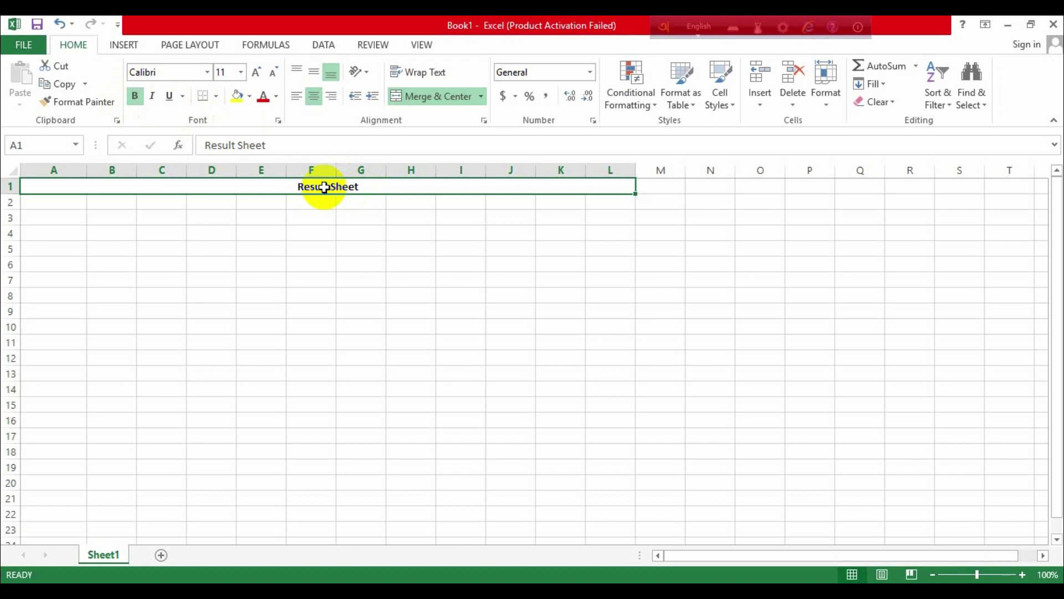
Step: Set the title font to Arial Black at size 14, then deselect it
click(208, 72)
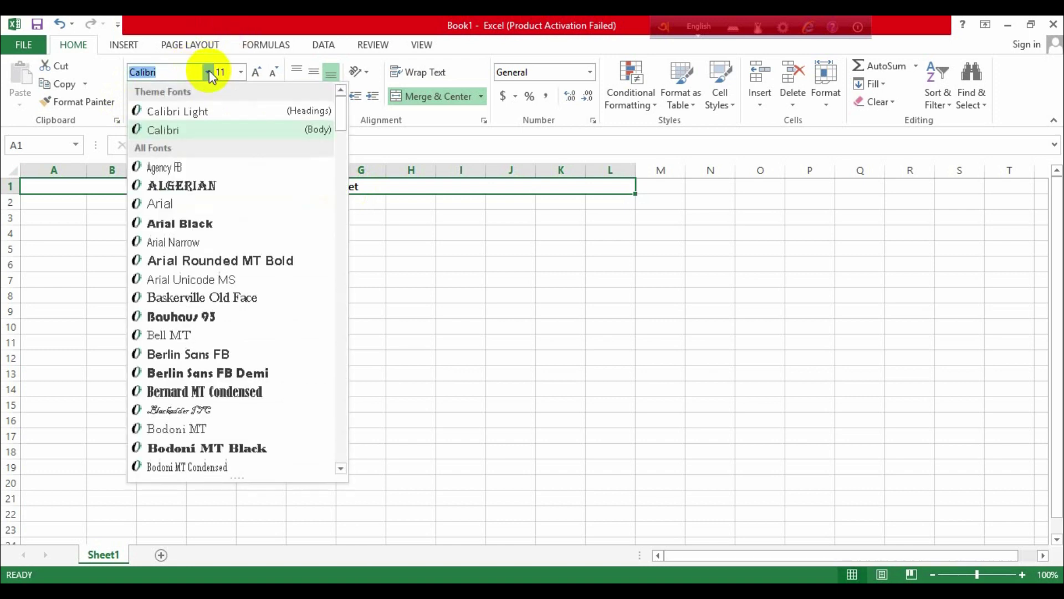
click(179, 227)
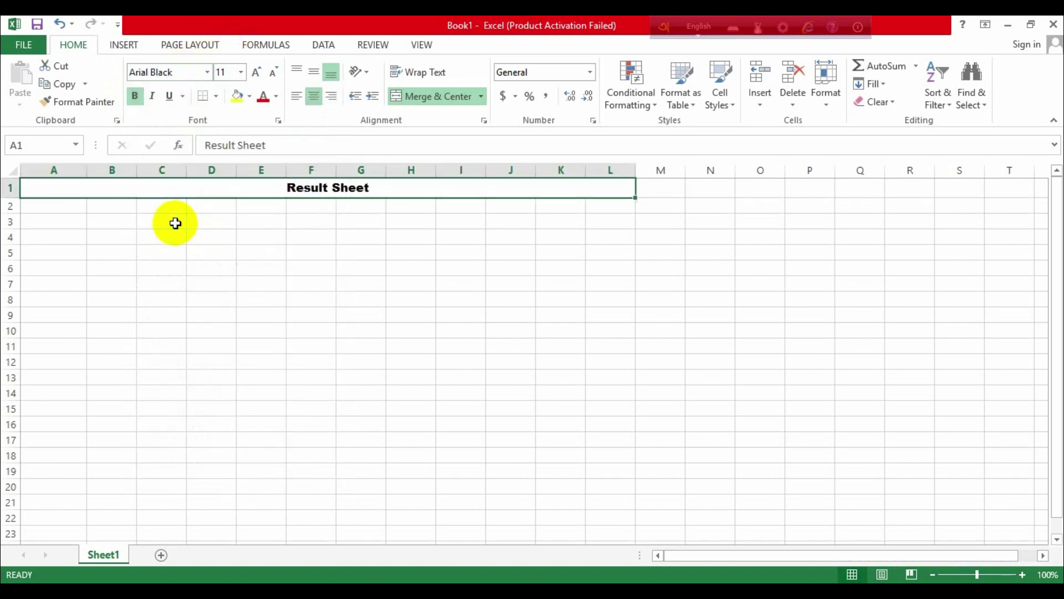
click(240, 72)
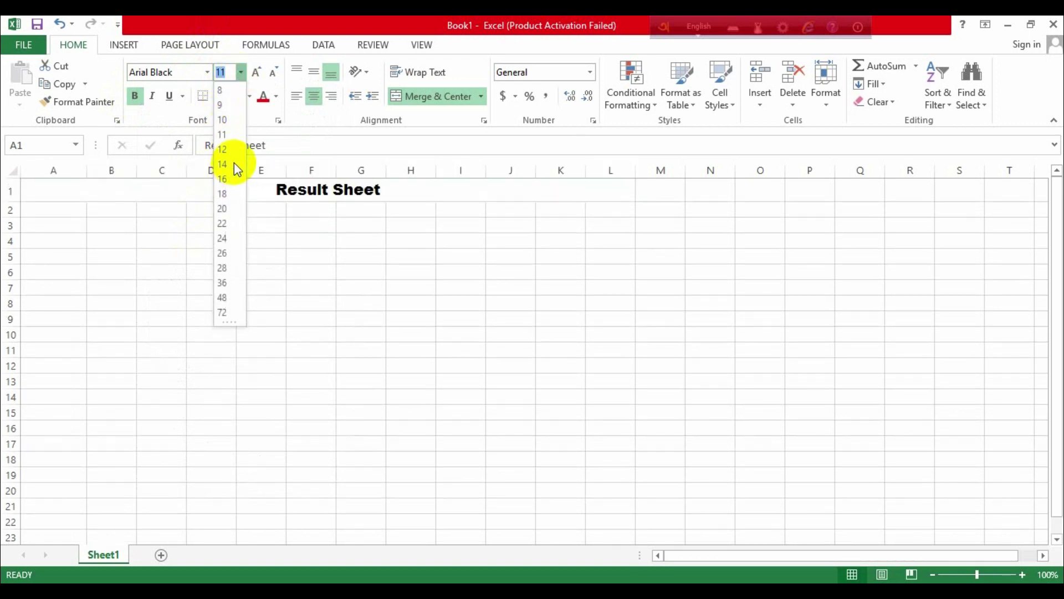
click(233, 164)
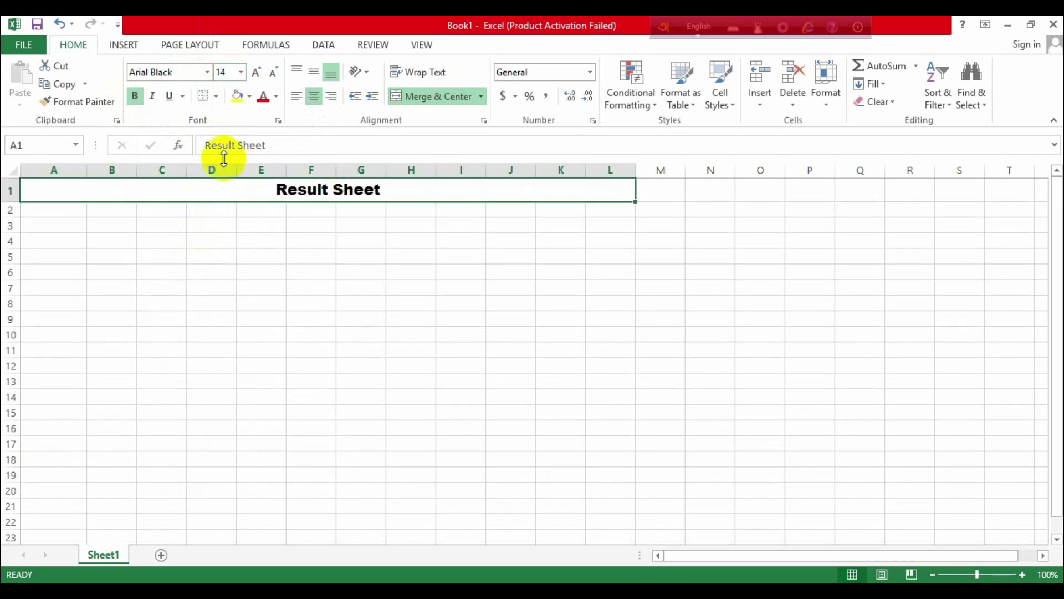
click(289, 239)
click(240, 210)
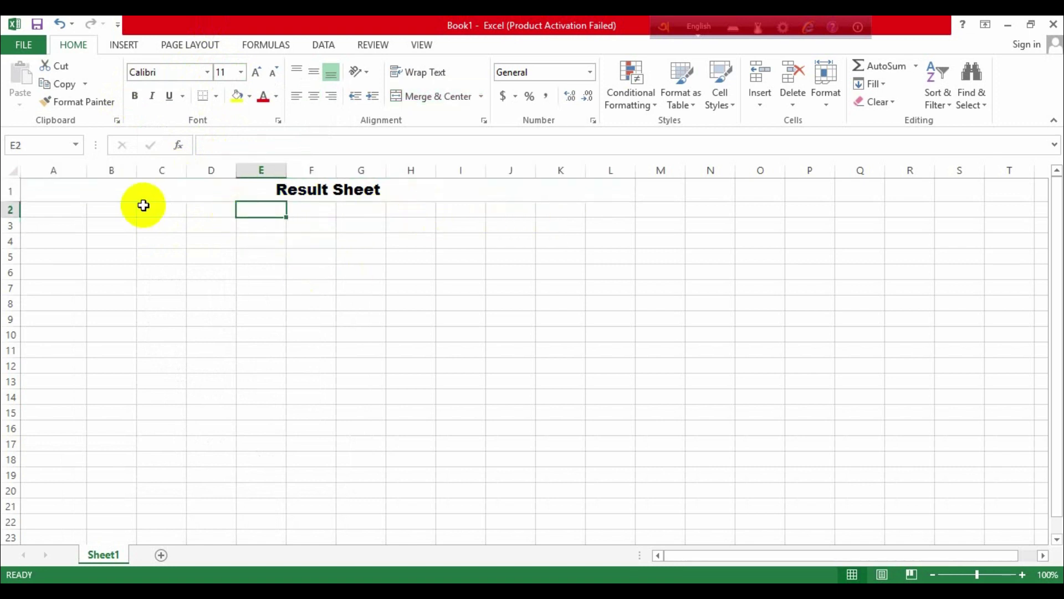
click(61, 211)
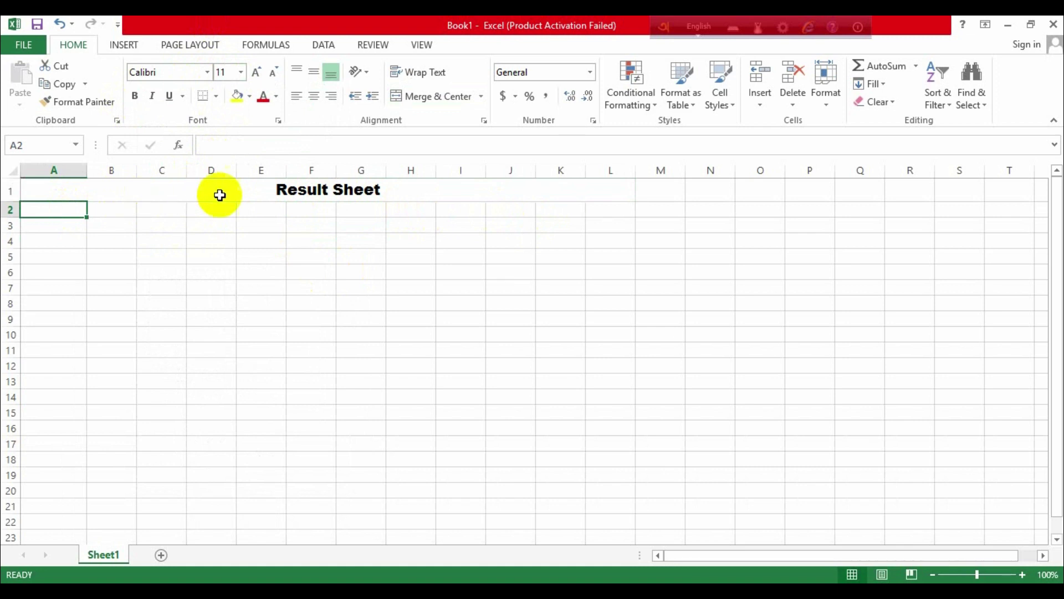
click(247, 190)
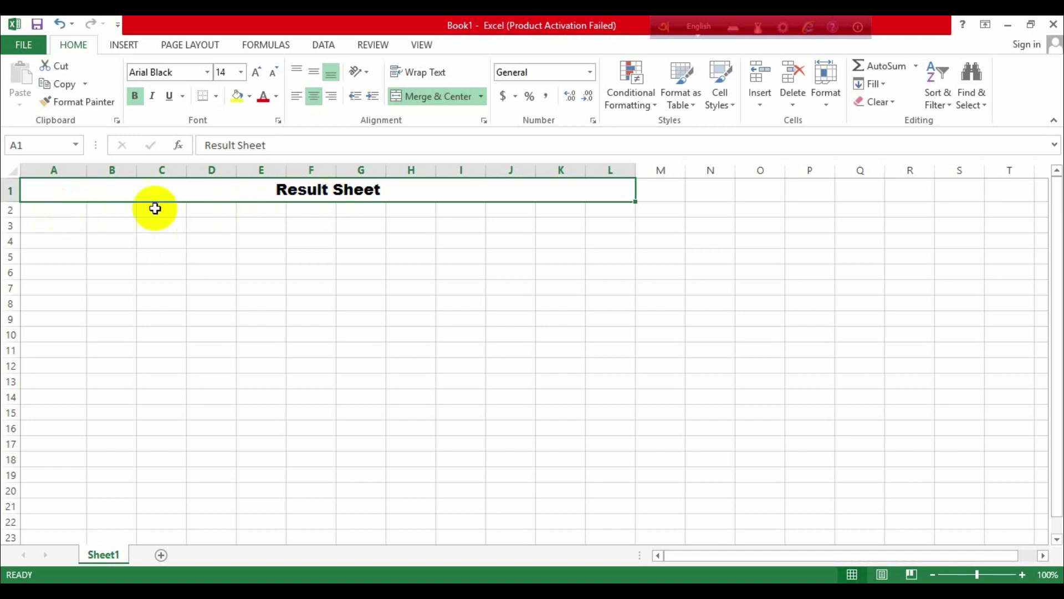
click(68, 228)
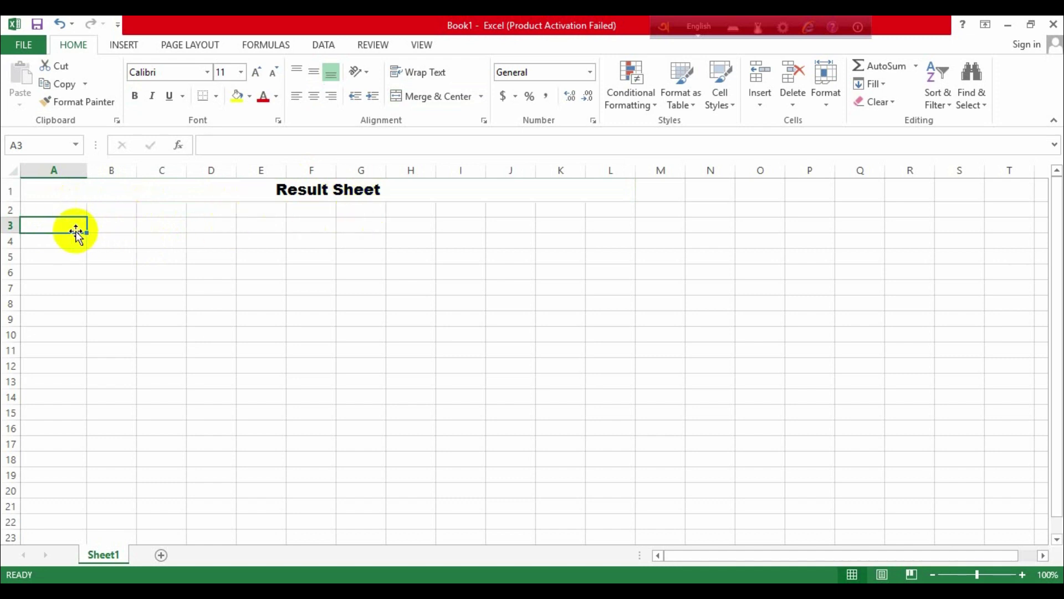
Step: Type the headers Name, Roll and Department into A3, B3 and C3
text(N)
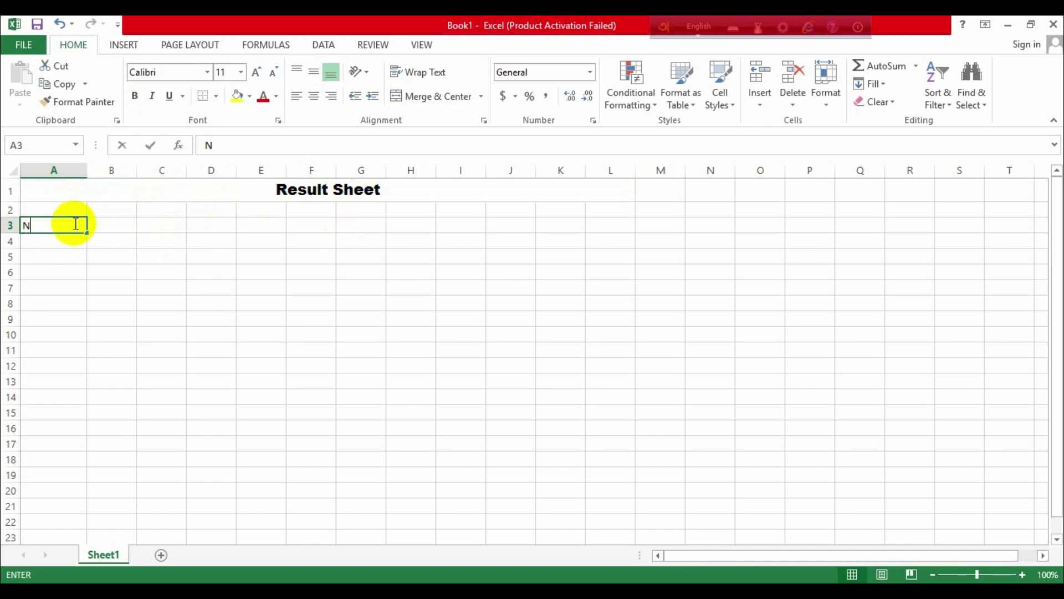
text(ame)
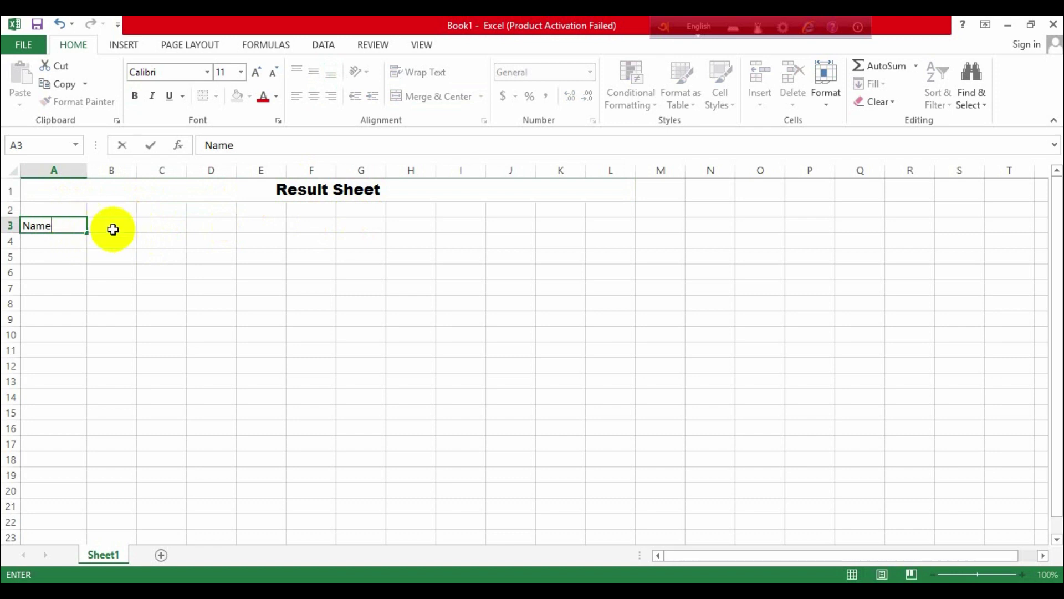
click(115, 222)
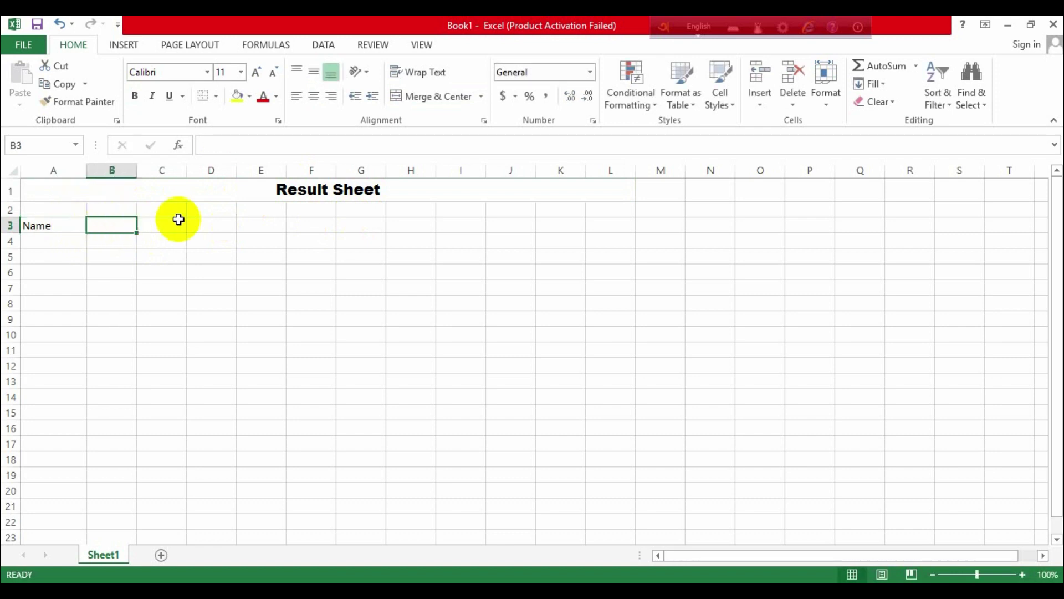
text(Roll)
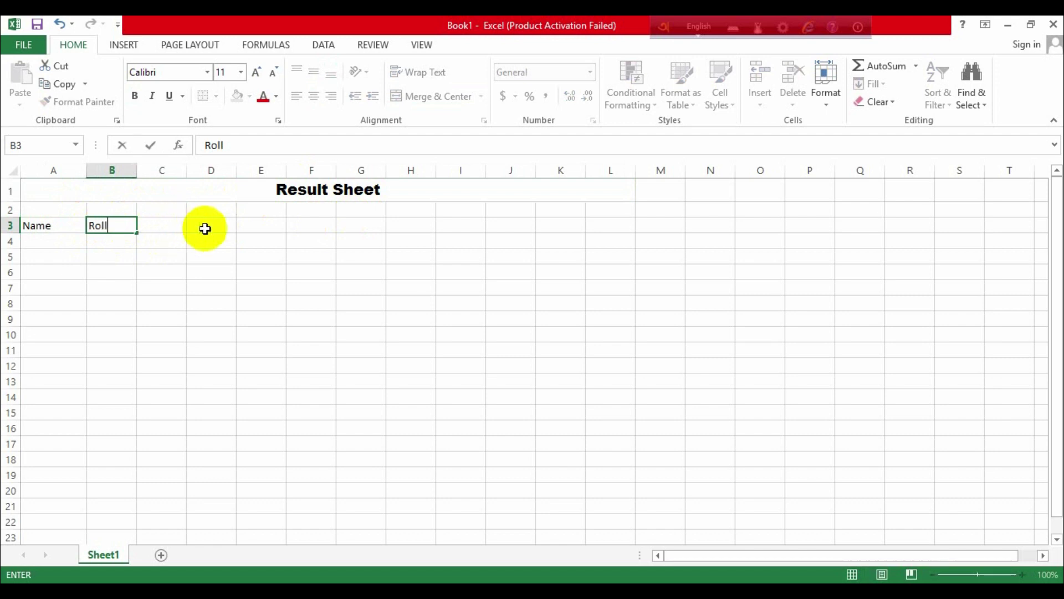
click(174, 222)
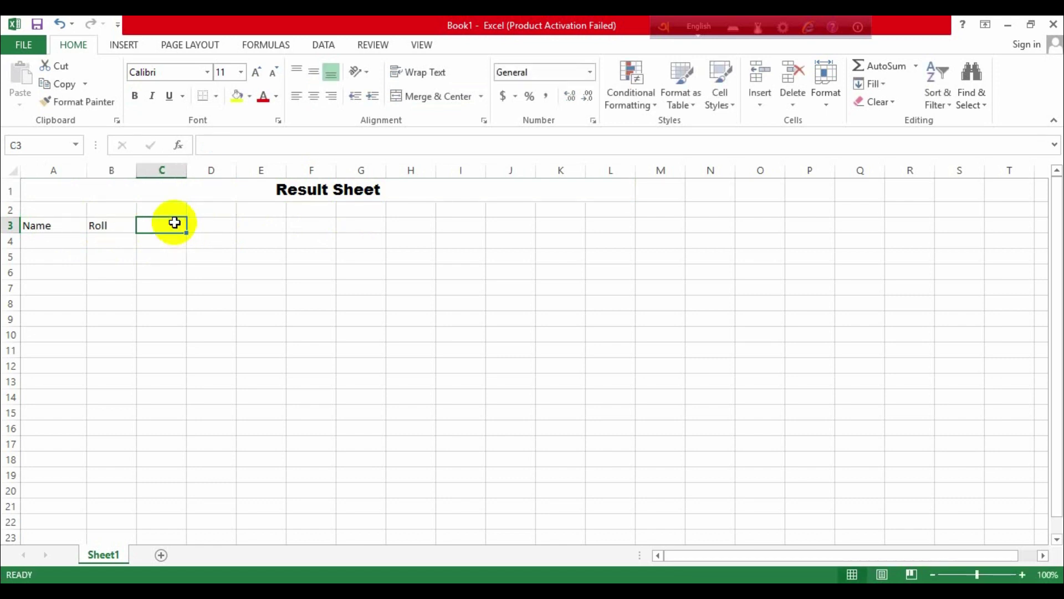
text(Department)
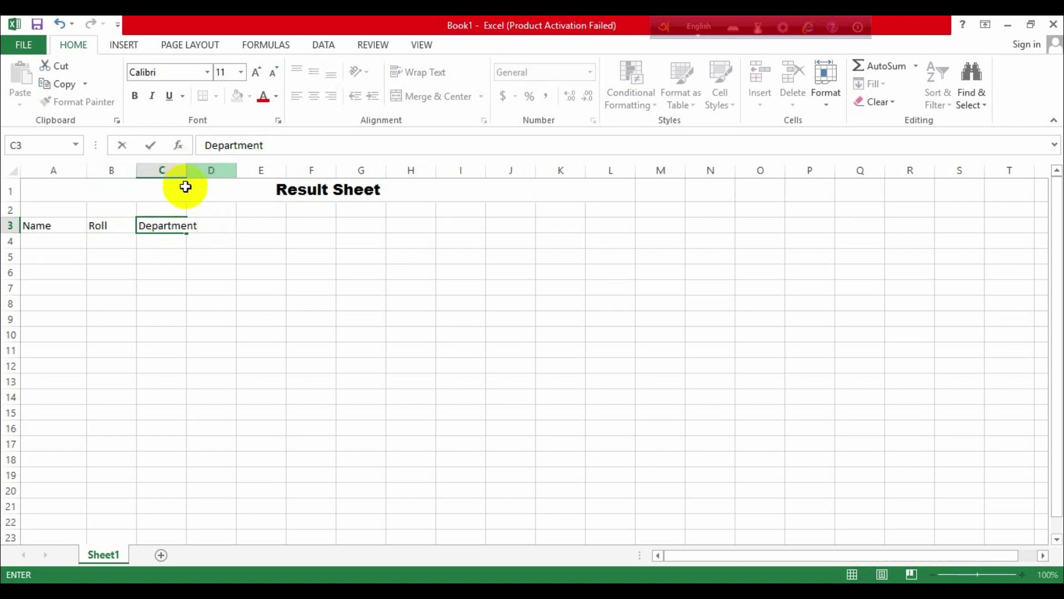
click(161, 223)
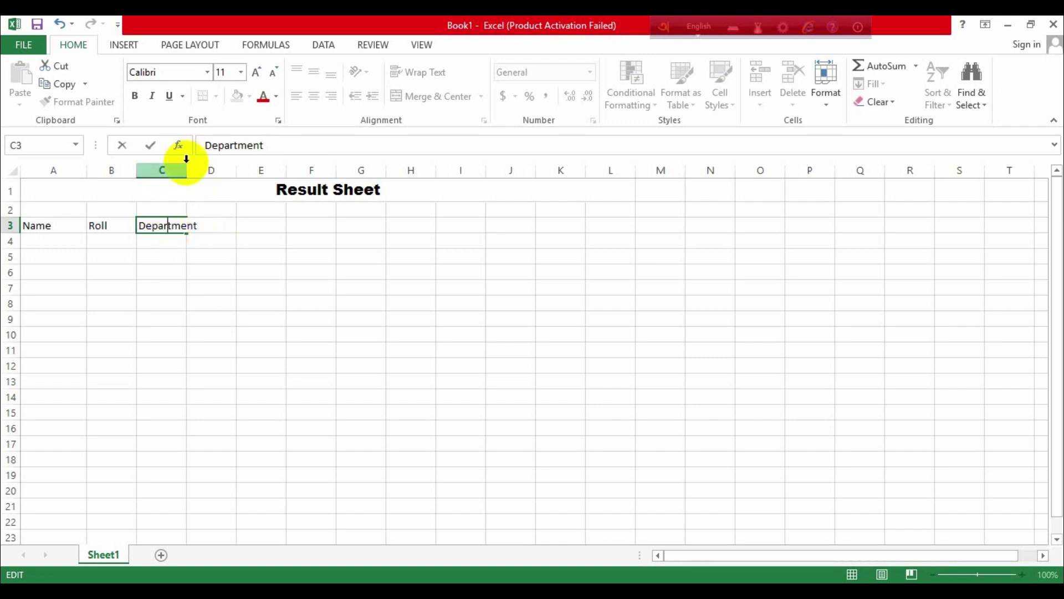
Step: Confirm Department, AutoFit column C to it, and start the Bangla header in D3
key(Escape)
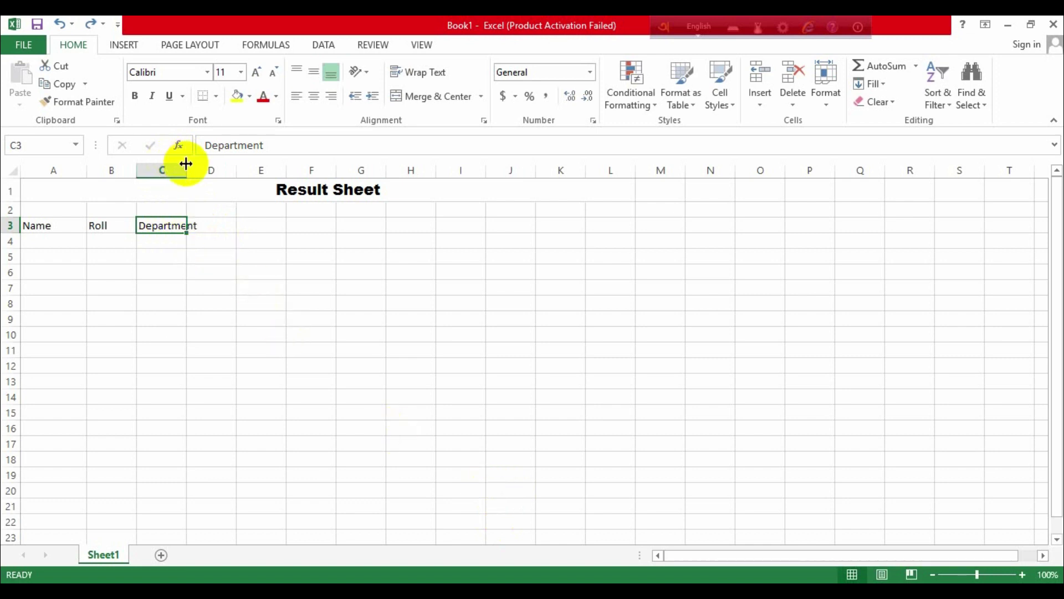
double_click(186, 166)
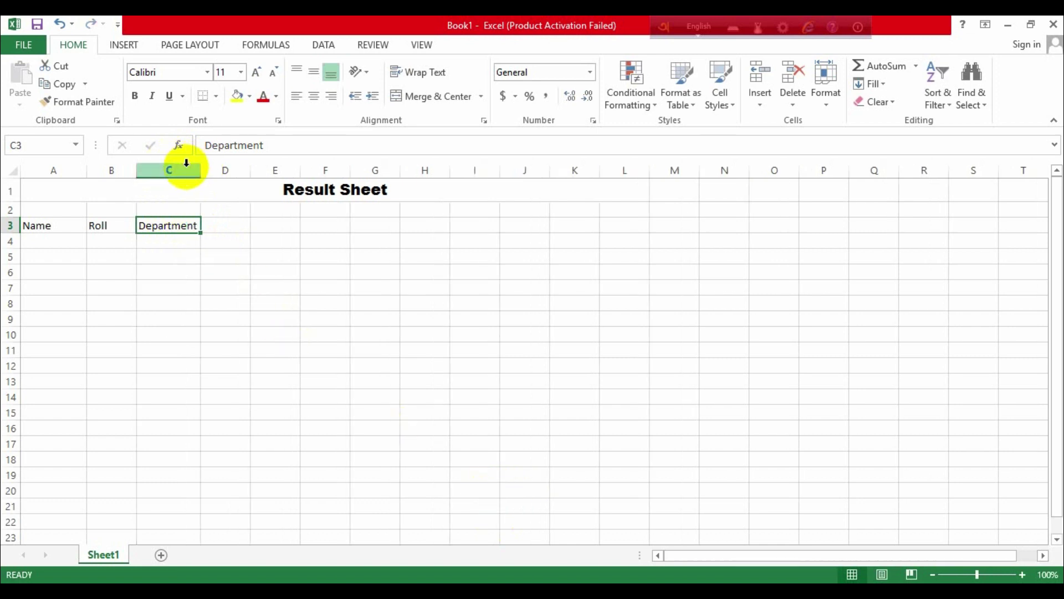
click(234, 232)
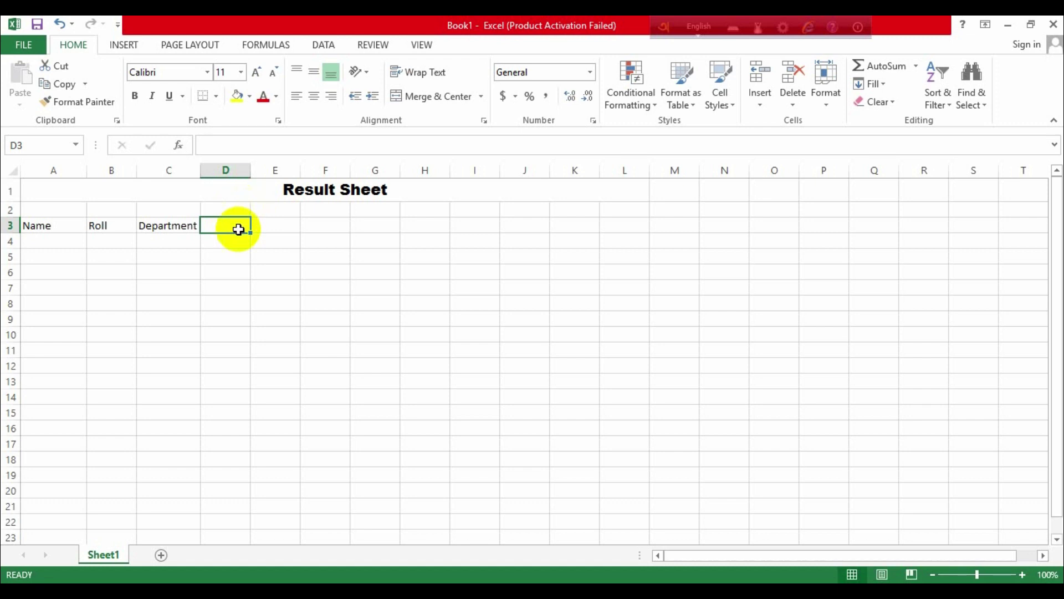
text(Bangla)
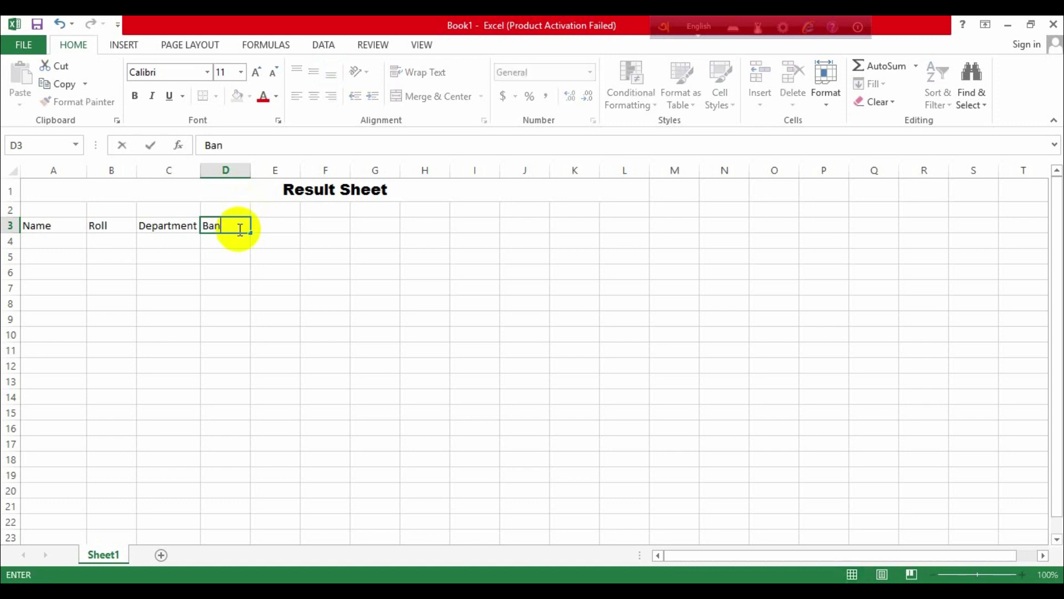
Step: Add the headers English, Math and Total in E3, F3 and G3, then return to A3
click(272, 226)
text(English)
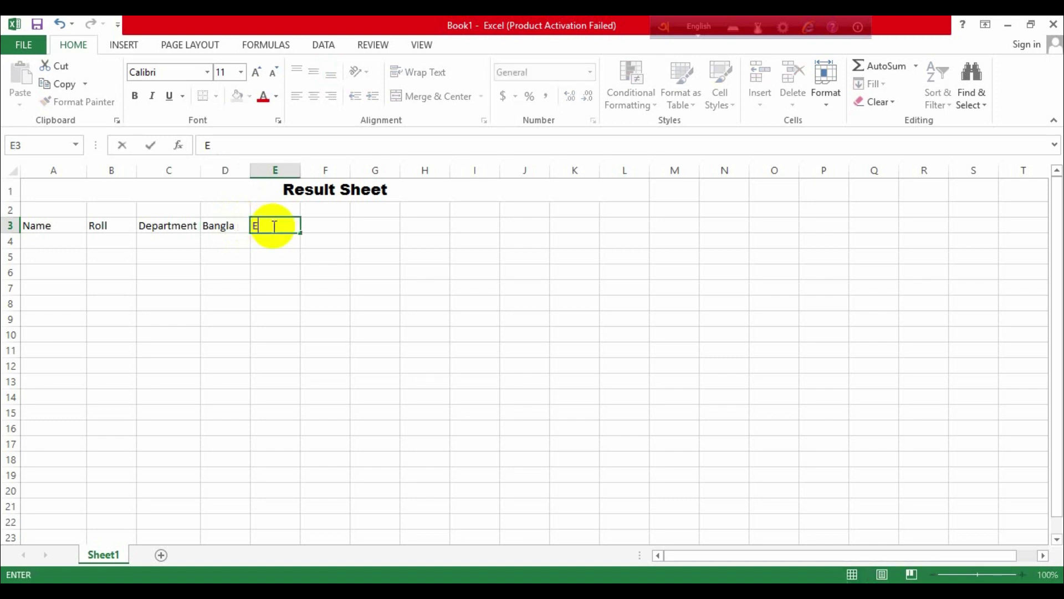
click(331, 227)
text(Math)
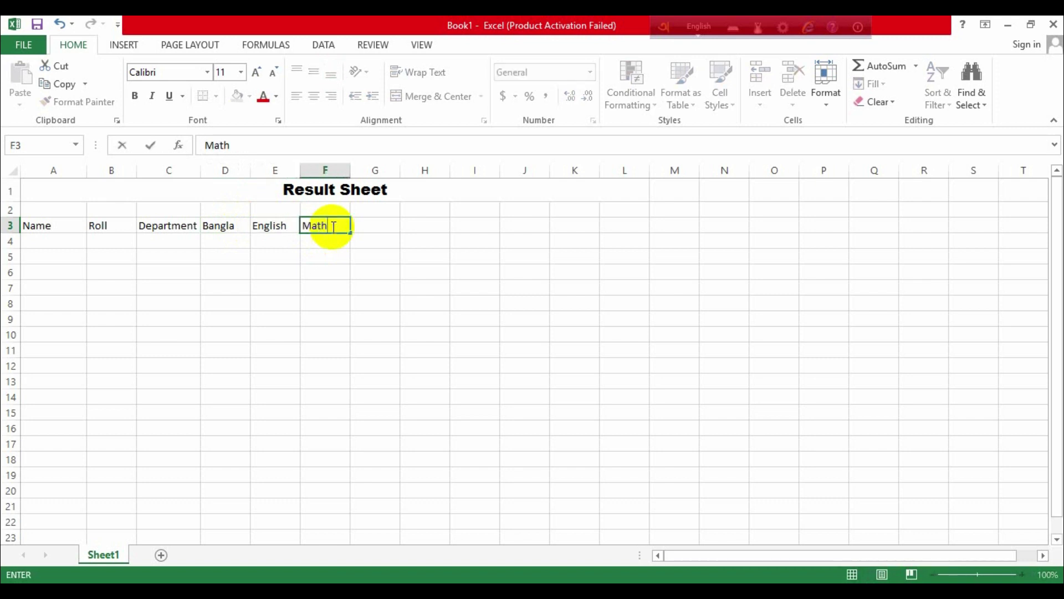
click(384, 225)
text(Total)
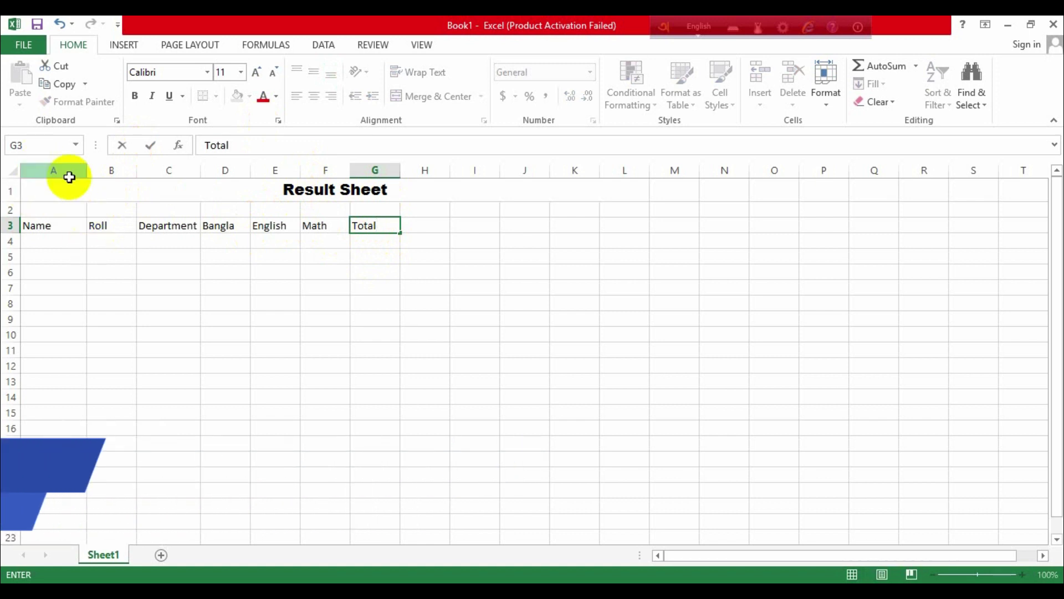
click(58, 225)
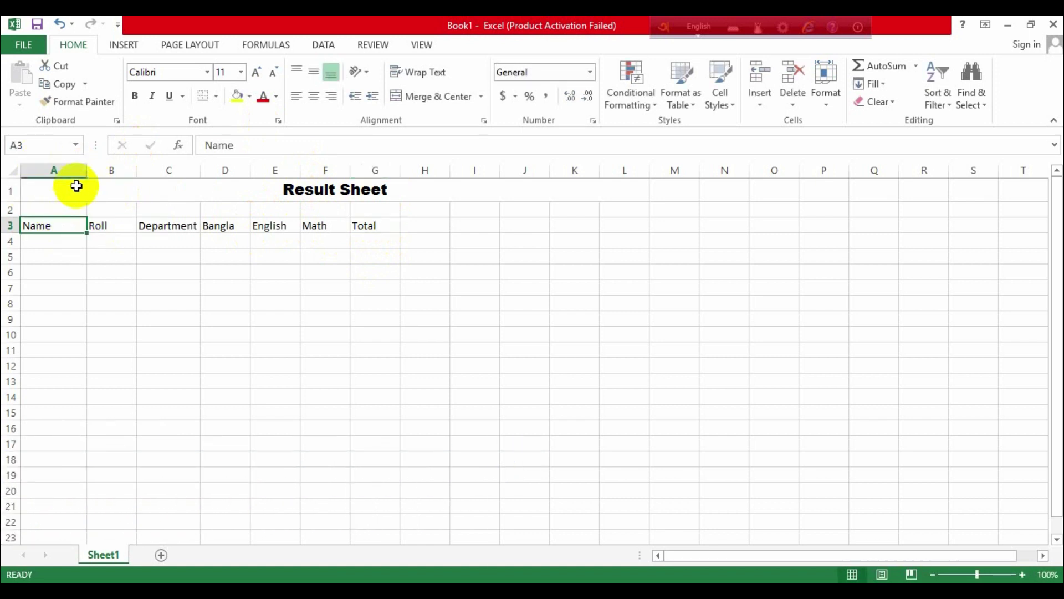
Step: AutoFit columns A, B and D to the Name, Roll and Bangla headers
double_click(86, 167)
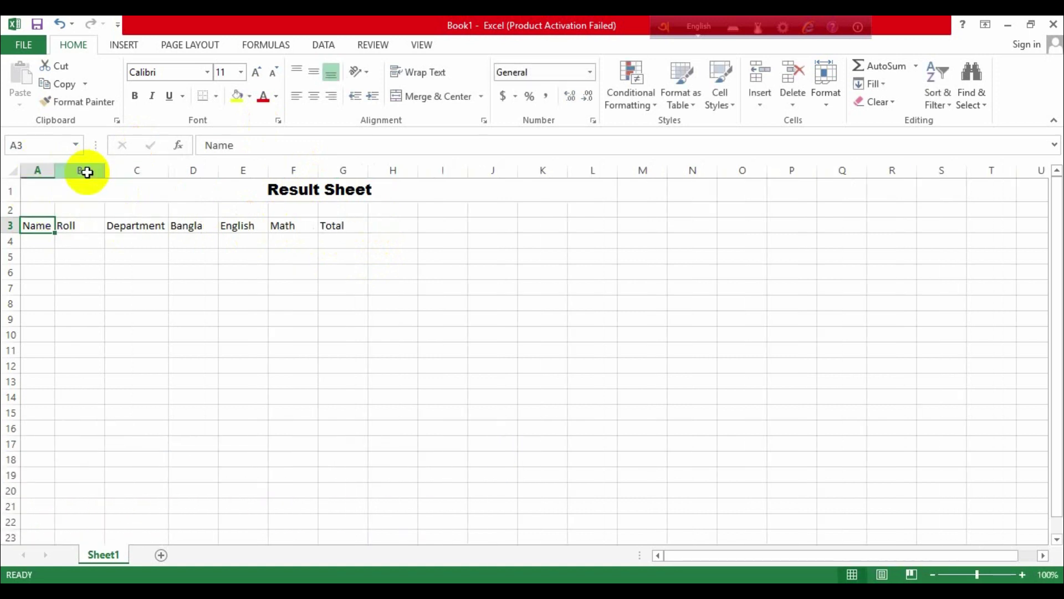
click(84, 225)
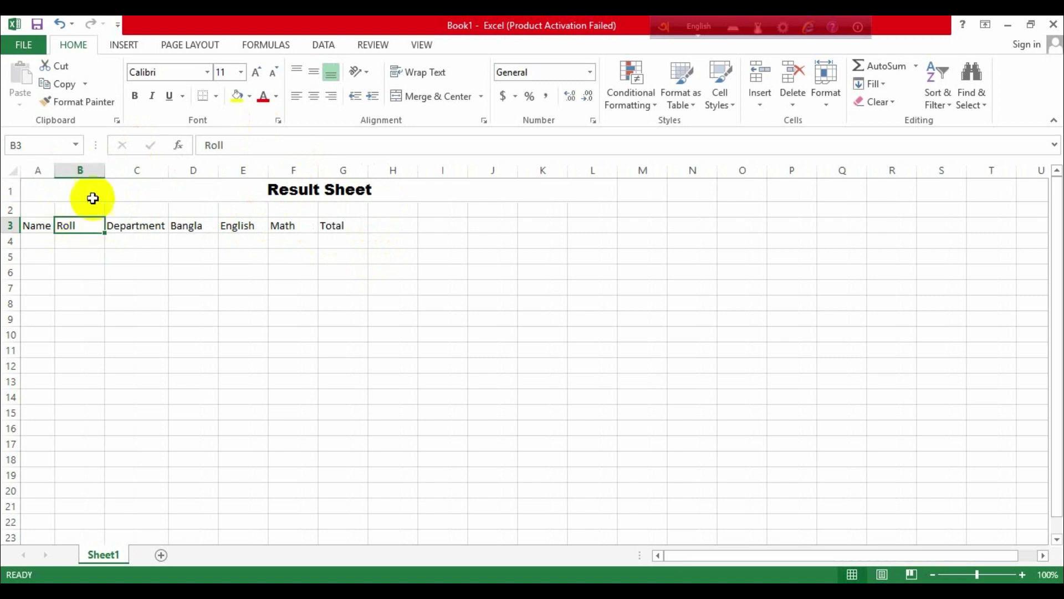
double_click(108, 170)
click(120, 237)
click(137, 226)
click(171, 226)
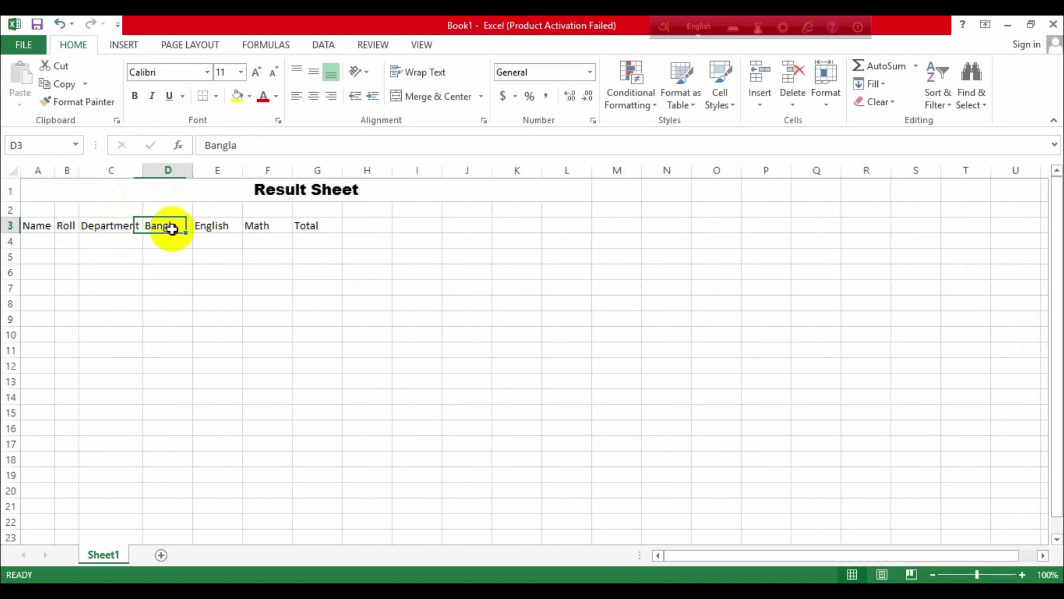
double_click(192, 169)
Step: AutoFit columns E, F and G to English, Math and Total, then select A3
click(198, 226)
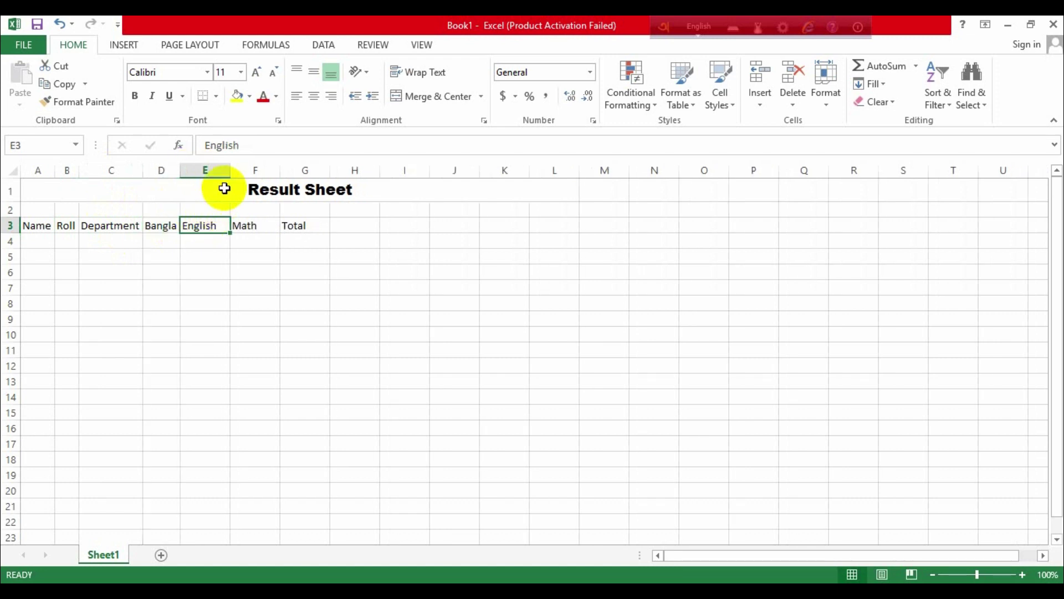
double_click(230, 169)
click(238, 226)
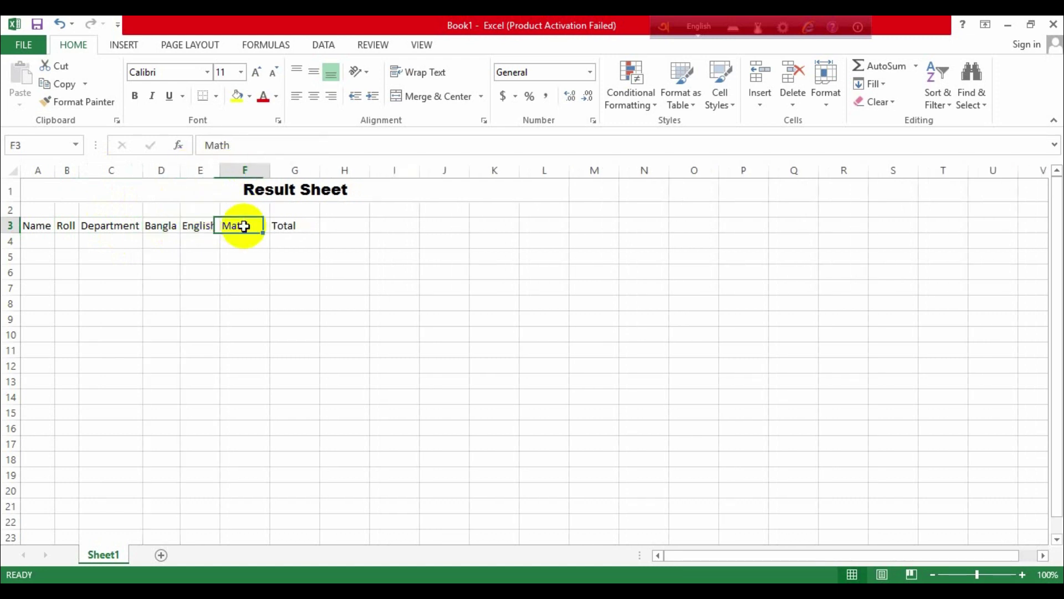
double_click(268, 169)
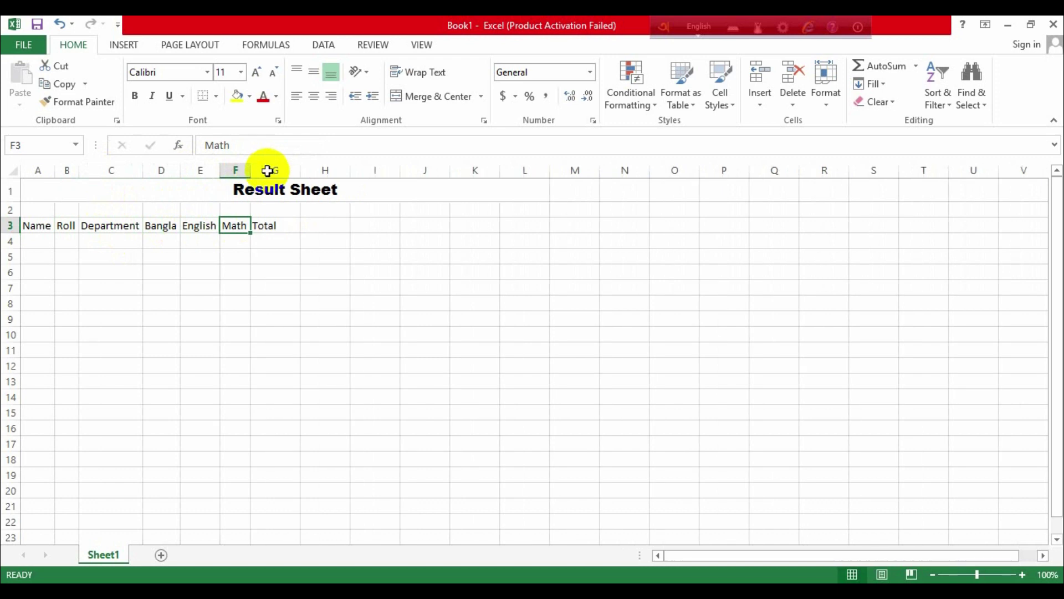
click(269, 226)
double_click(301, 168)
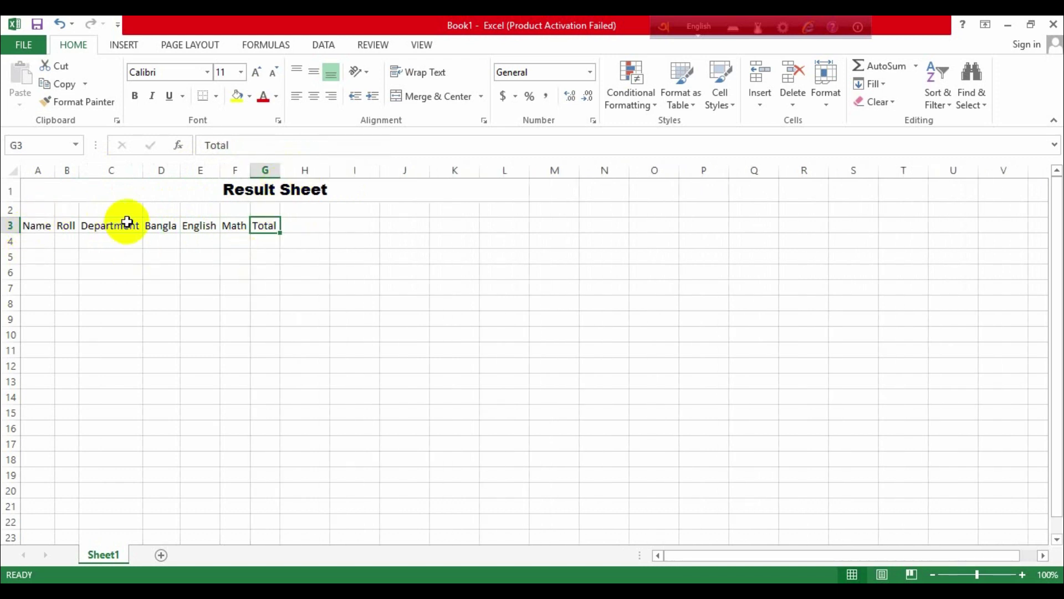
click(33, 224)
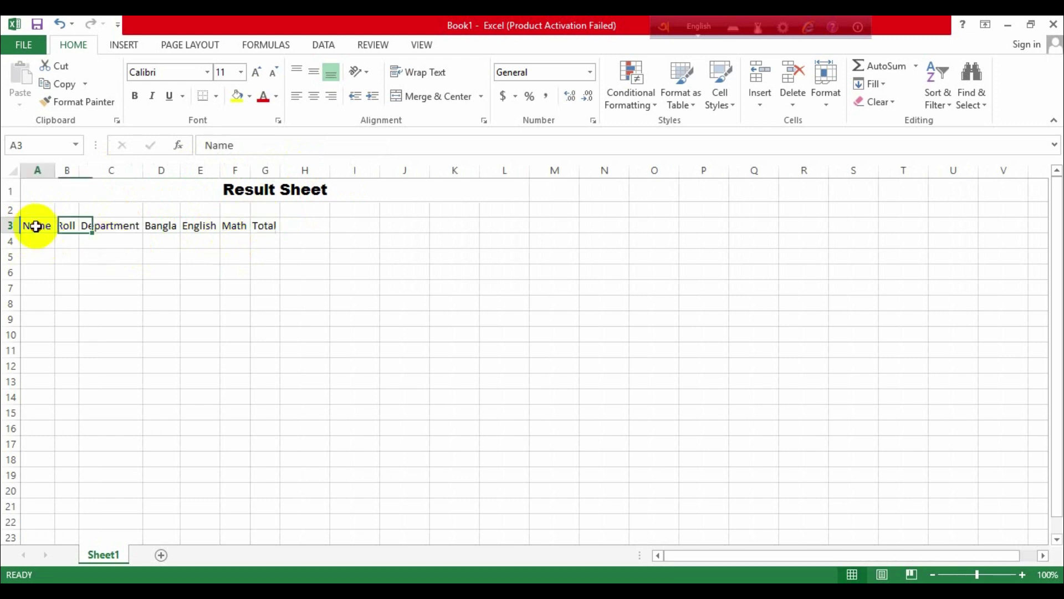
Step: Format the headers in A3:G3 as Arial Black, size 12
drag(34, 225, 270, 224)
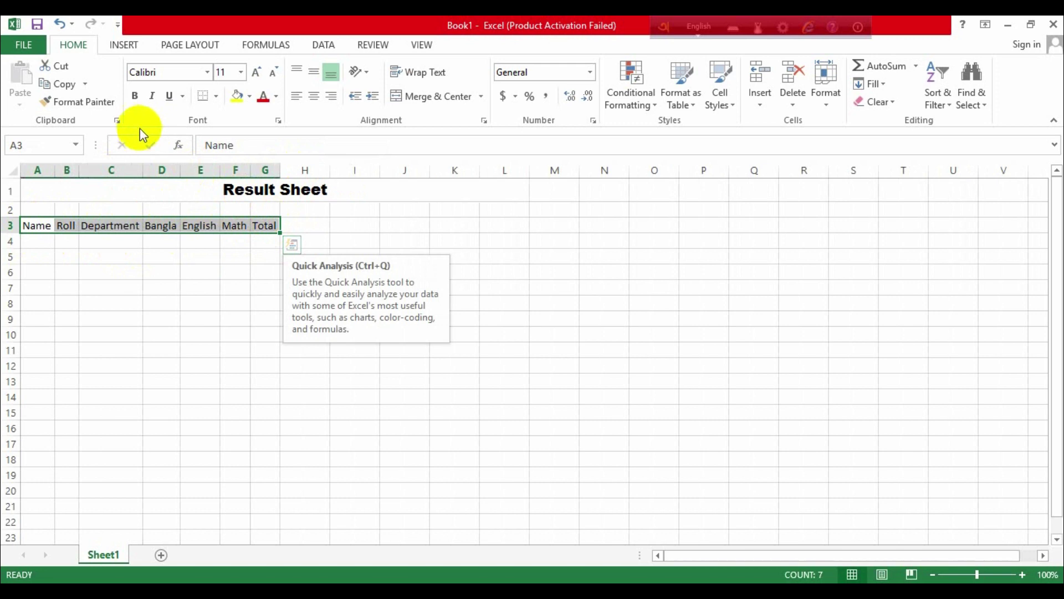
click(207, 73)
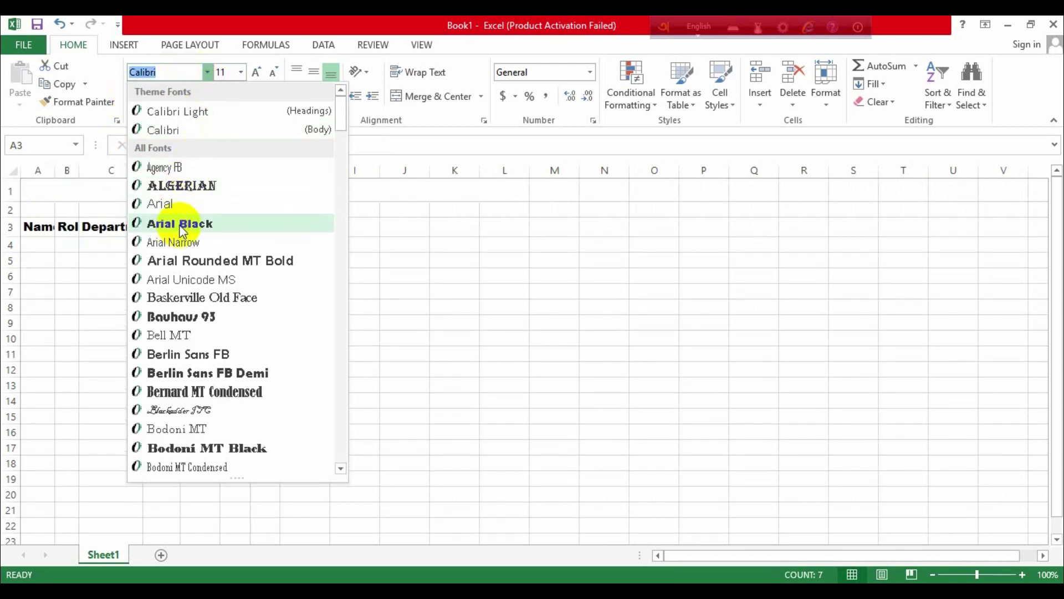
click(177, 223)
click(240, 72)
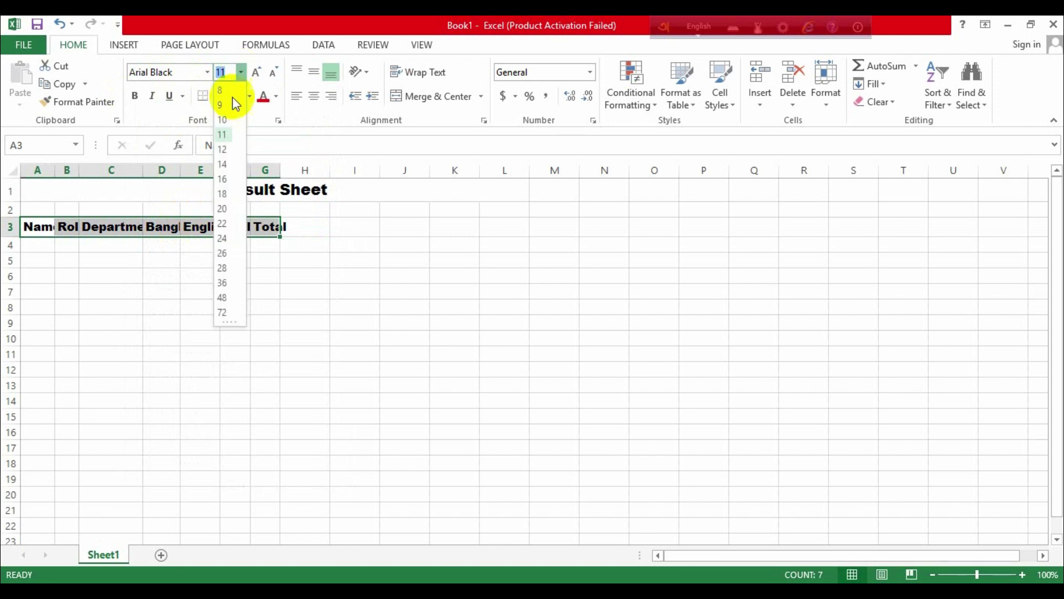
click(228, 150)
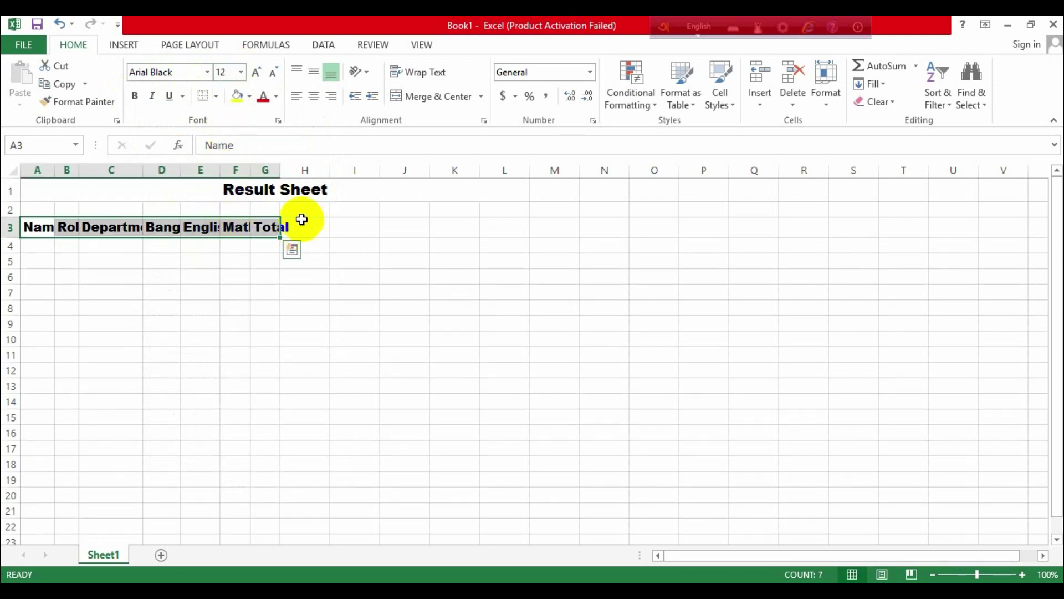
Step: AutoFit columns A through G so the enlarged Name to Total headers show fully
double_click(55, 168)
double_click(91, 169)
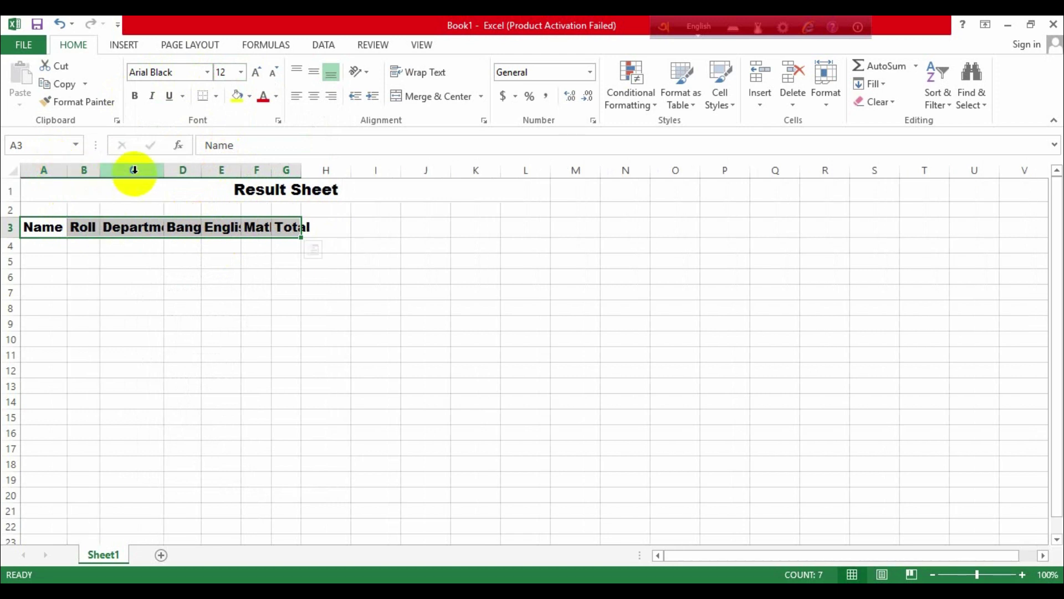
double_click(165, 169)
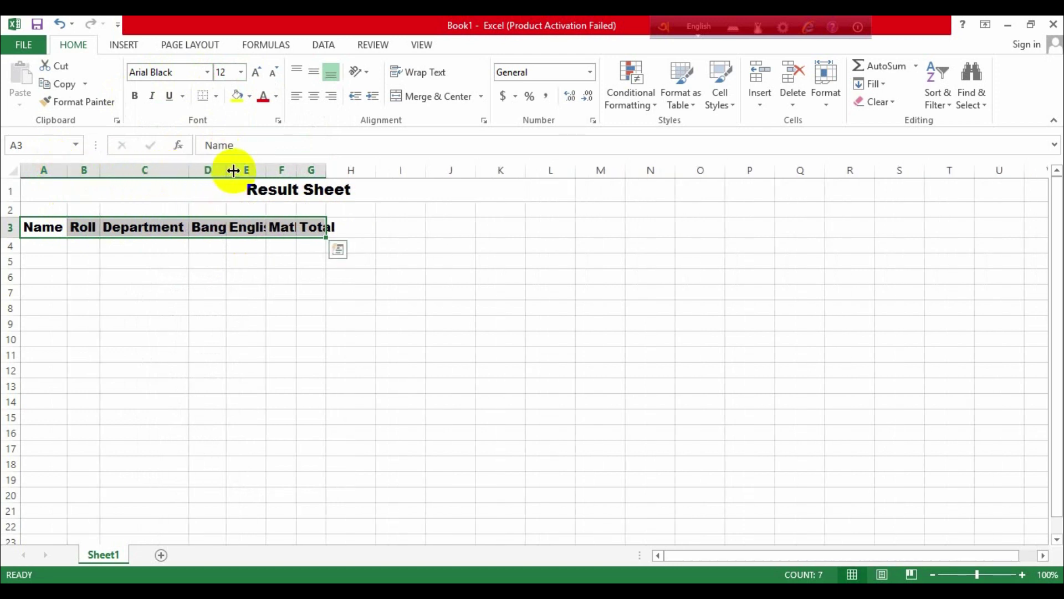
double_click(227, 169)
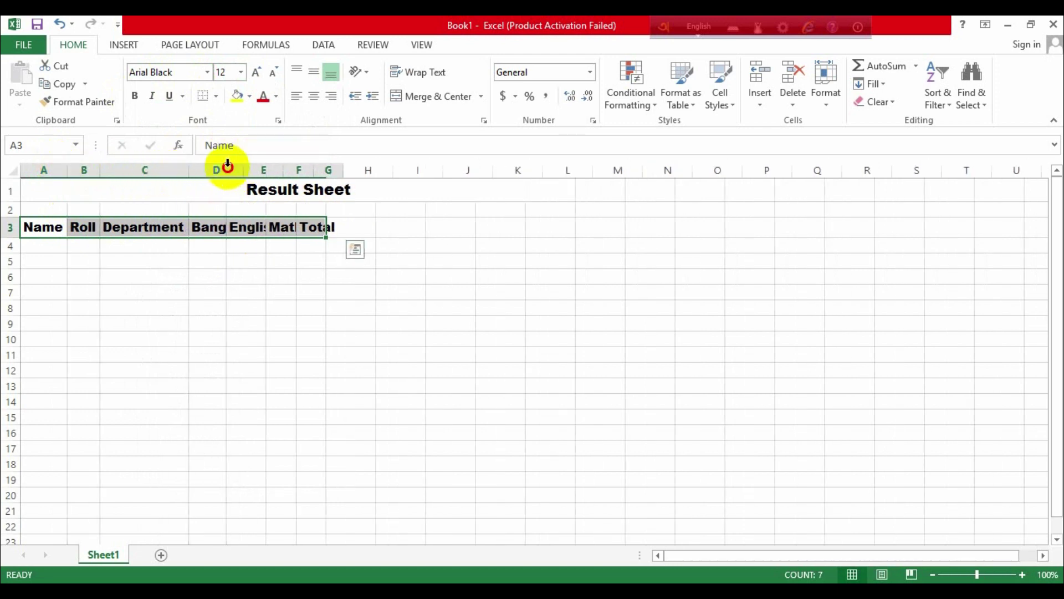
double_click(285, 168)
double_click(332, 168)
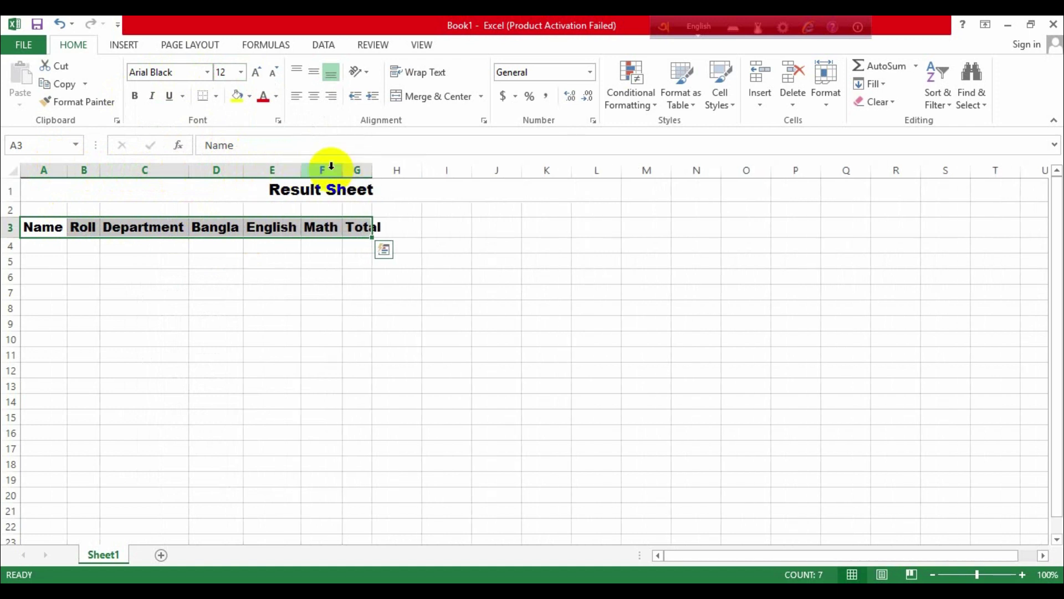
double_click(371, 169)
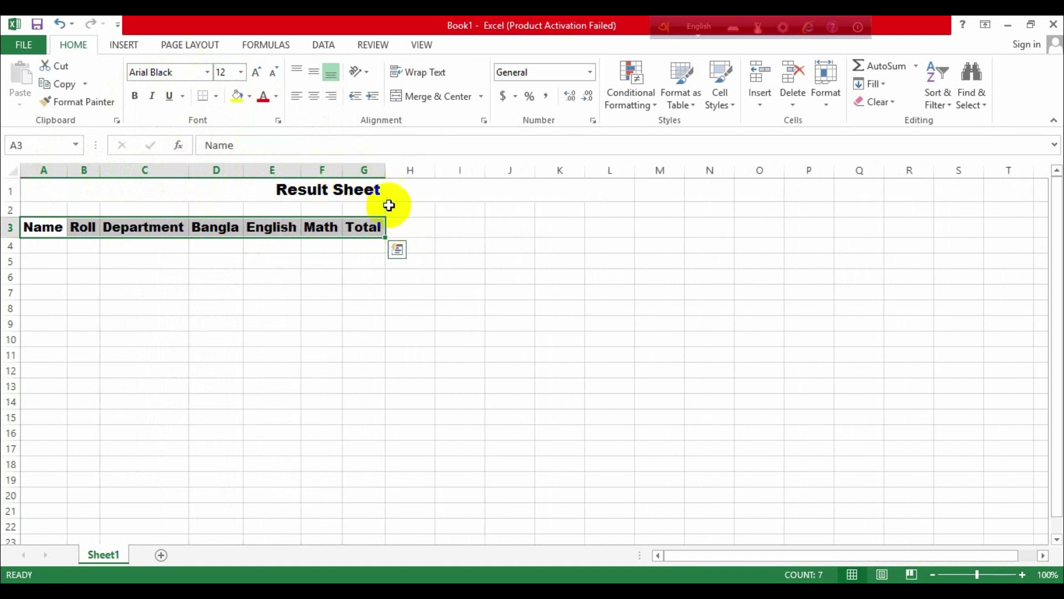
Step: Drag columns G, A and B wider for extra room, then clear the selection
drag(385, 172, 433, 172)
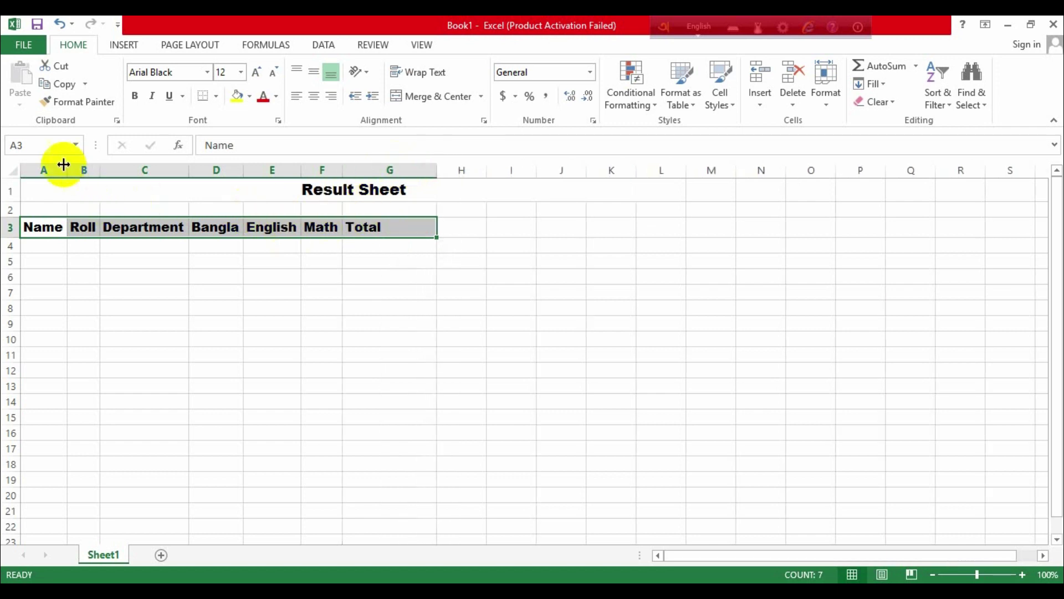
drag(67, 175, 113, 174)
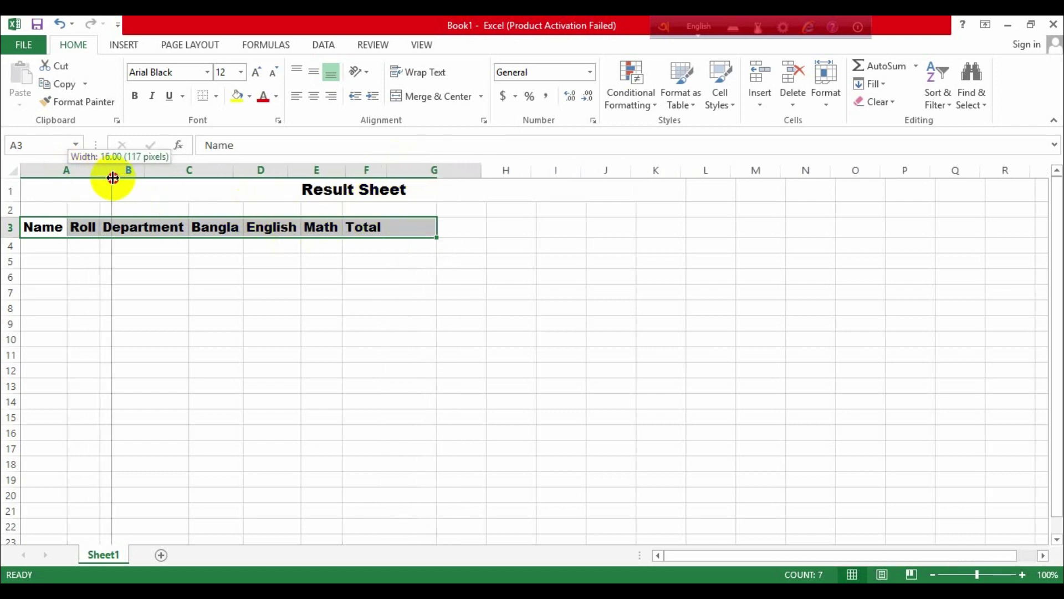
drag(146, 171, 193, 174)
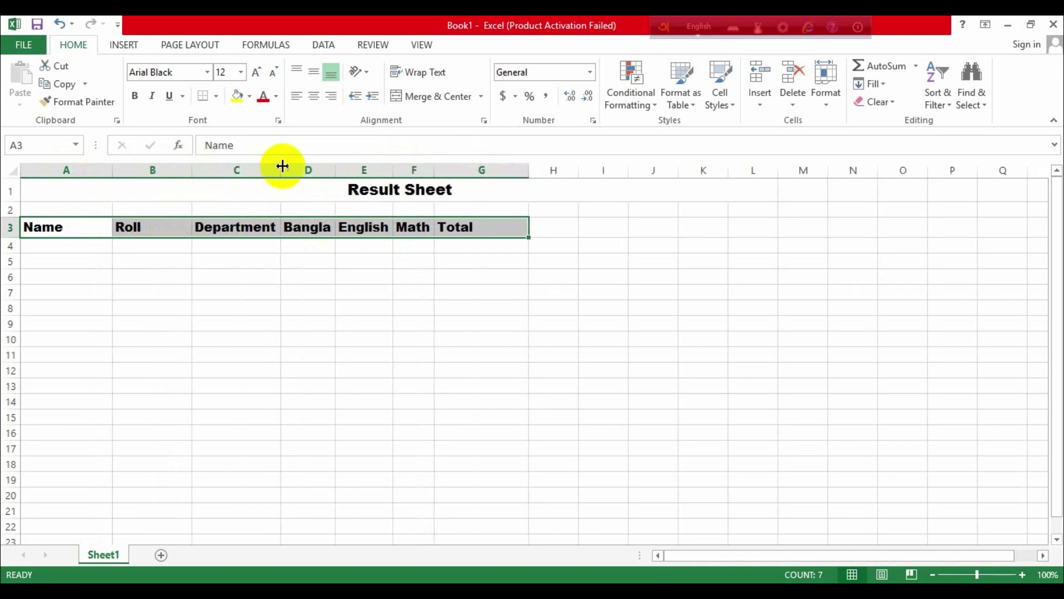
drag(279, 169, 279, 169)
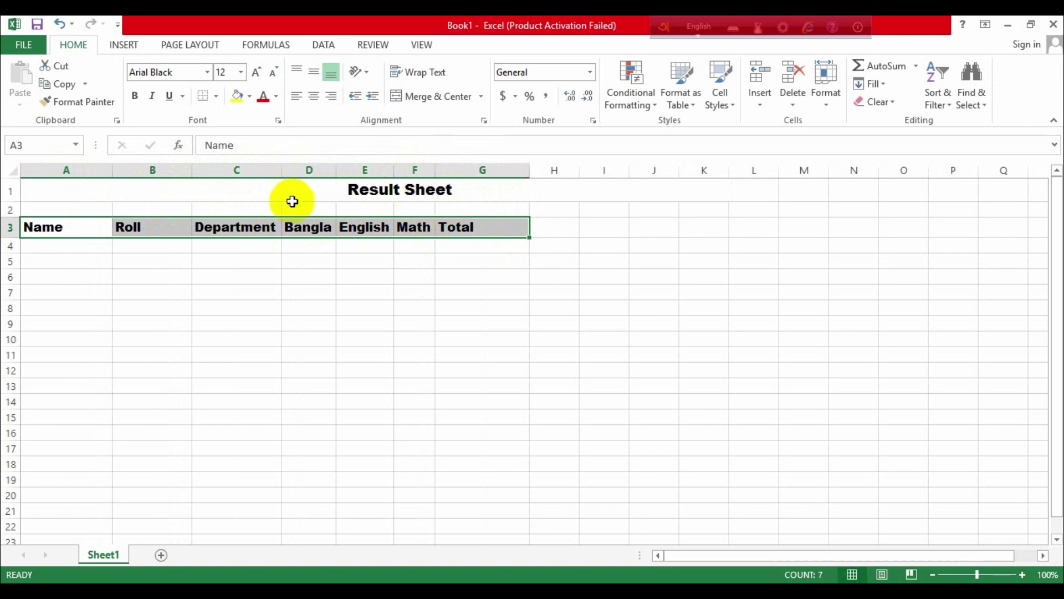
click(469, 308)
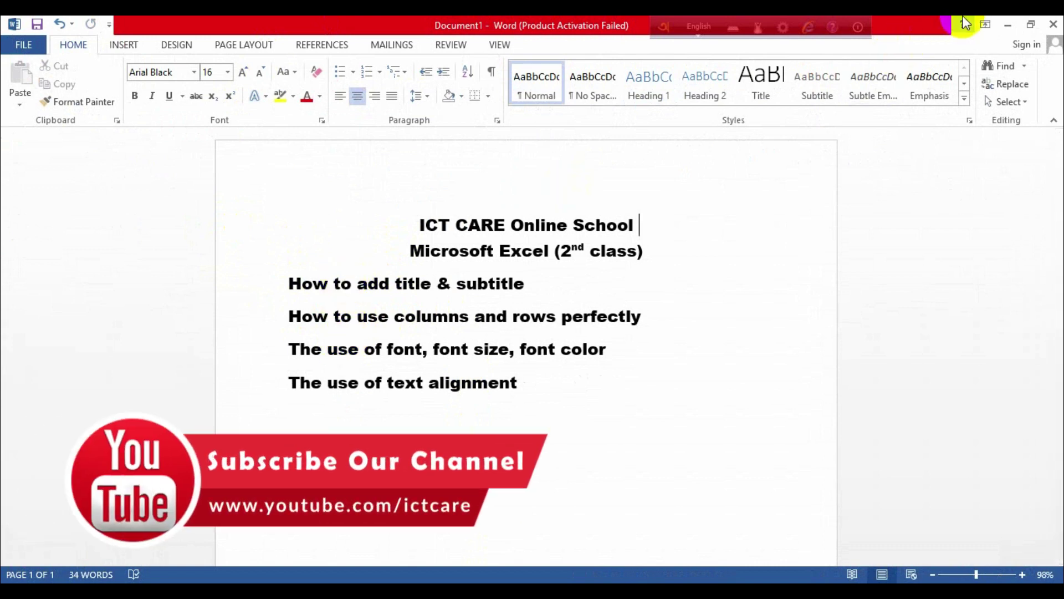
Step: Minimise the Word lesson outline and select the Department header in C3
click(1006, 24)
click(261, 225)
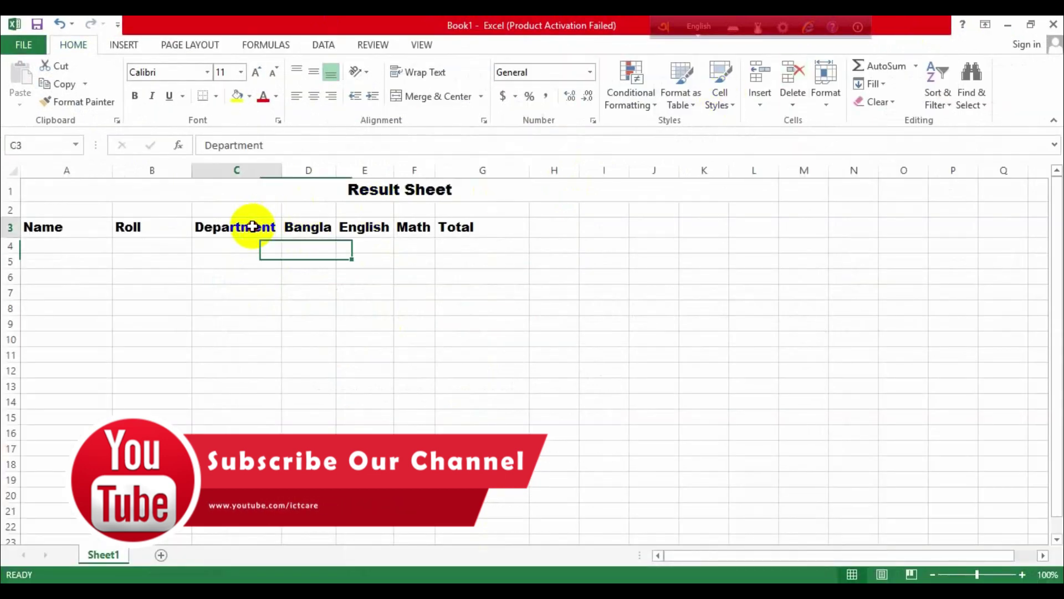
Step: Give the Department header in C3 a brown theme font colour
click(275, 96)
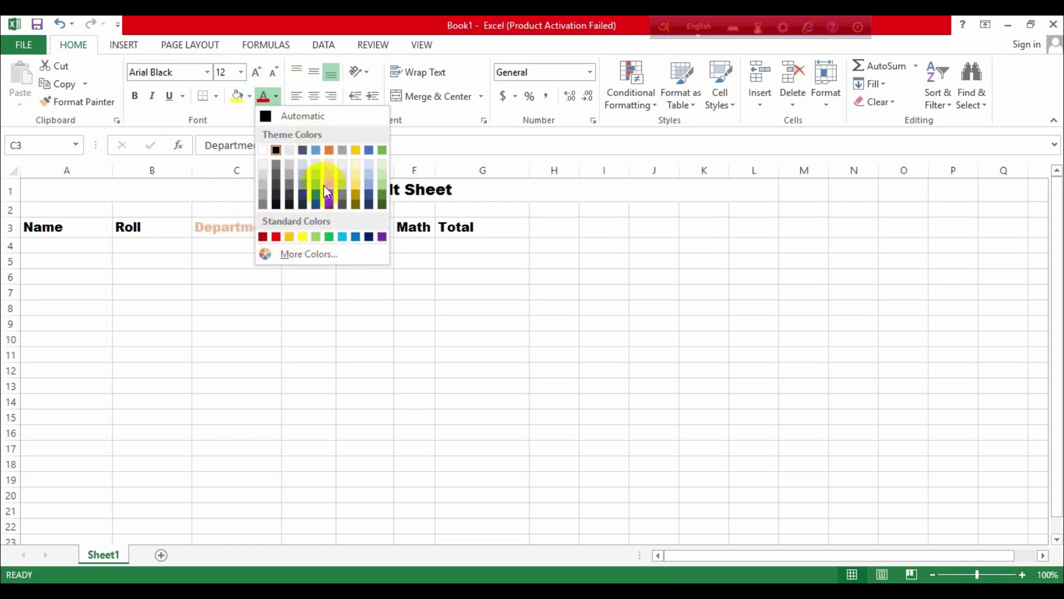
click(383, 205)
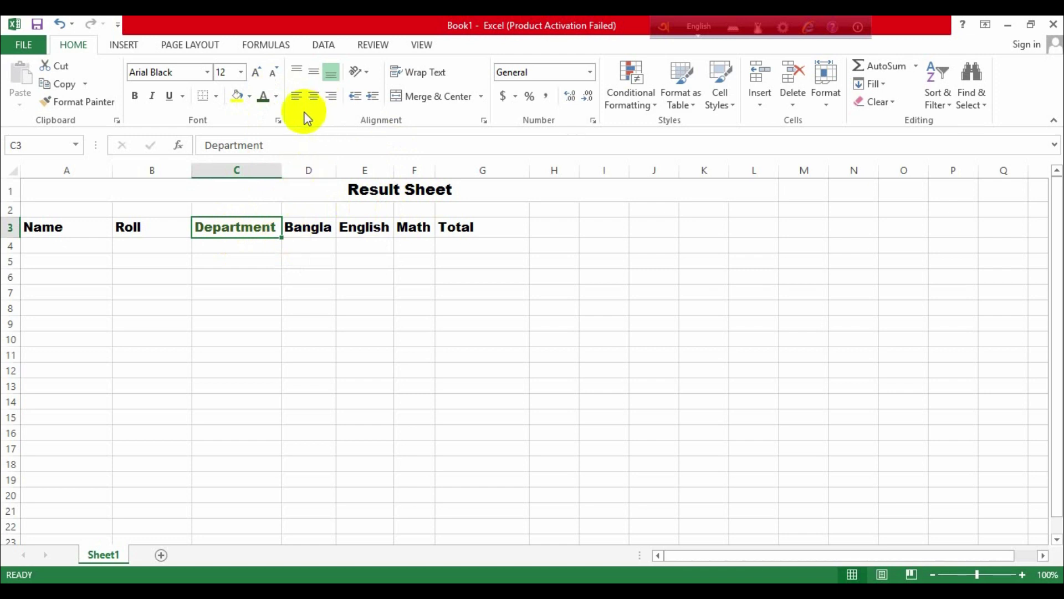
click(277, 98)
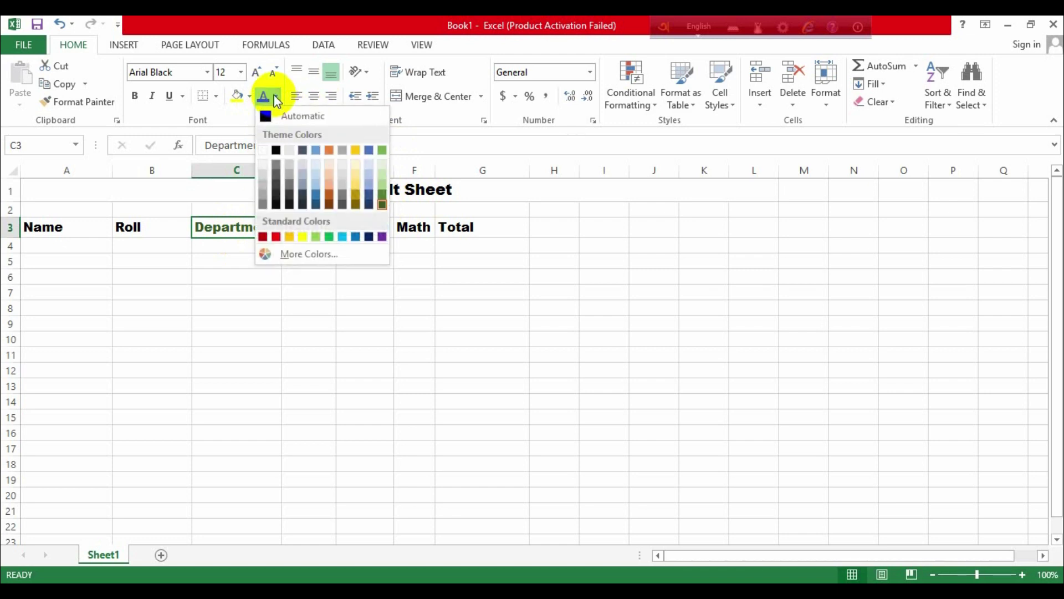
click(333, 207)
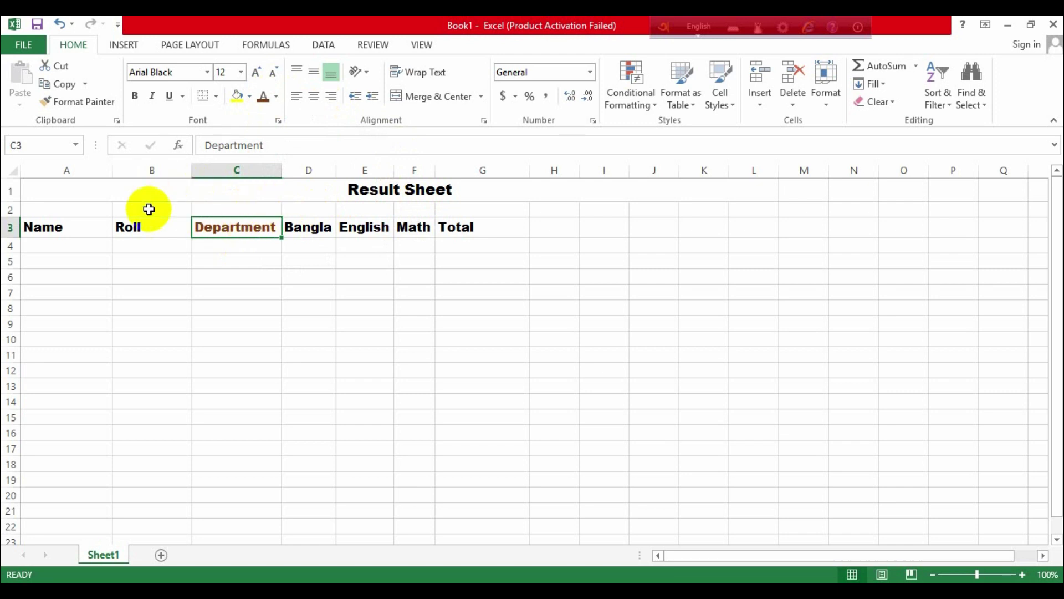